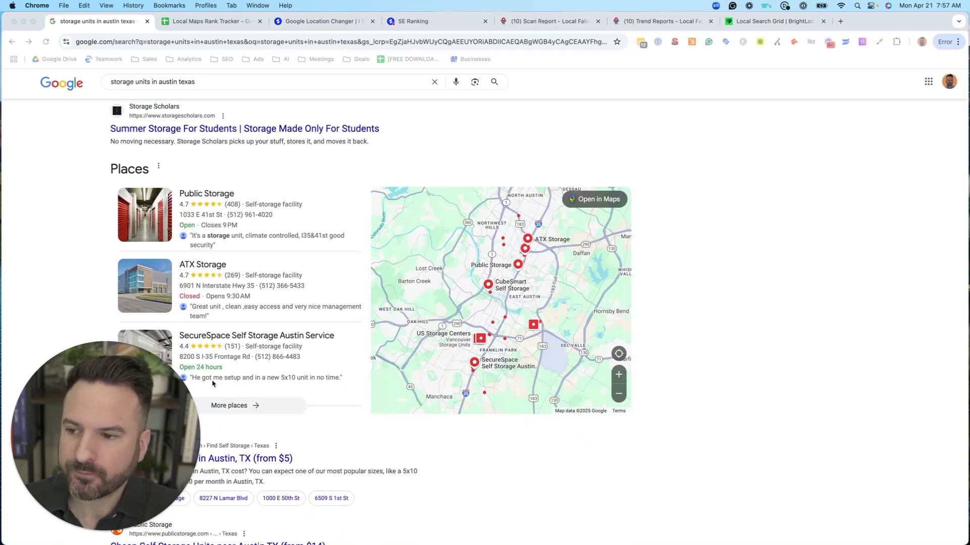
# Step: Review the Austin storage sponsored results and the Places pack in Google Search
pyautogui.moveTo(89, 425); pyautogui.dragTo(788, 426)
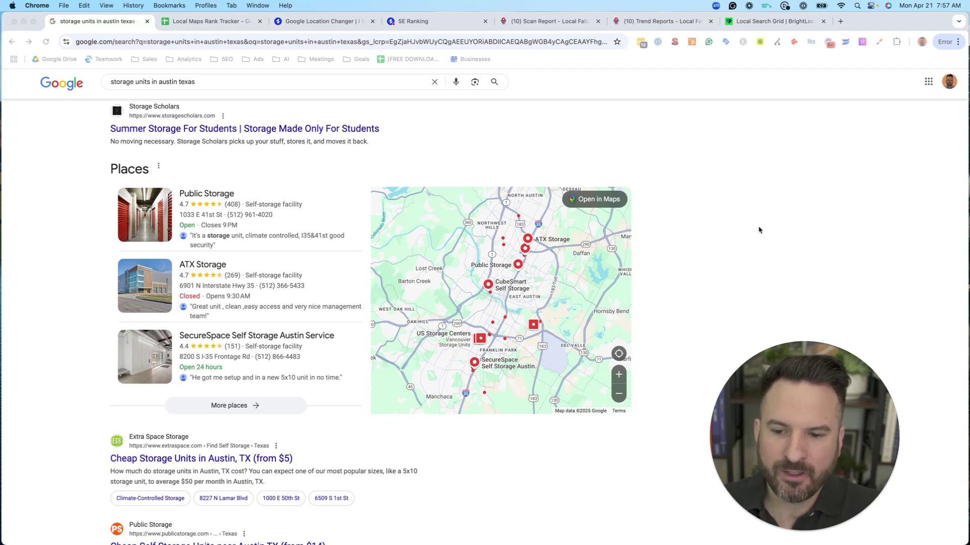
pyautogui.scroll(5, 383, 156)
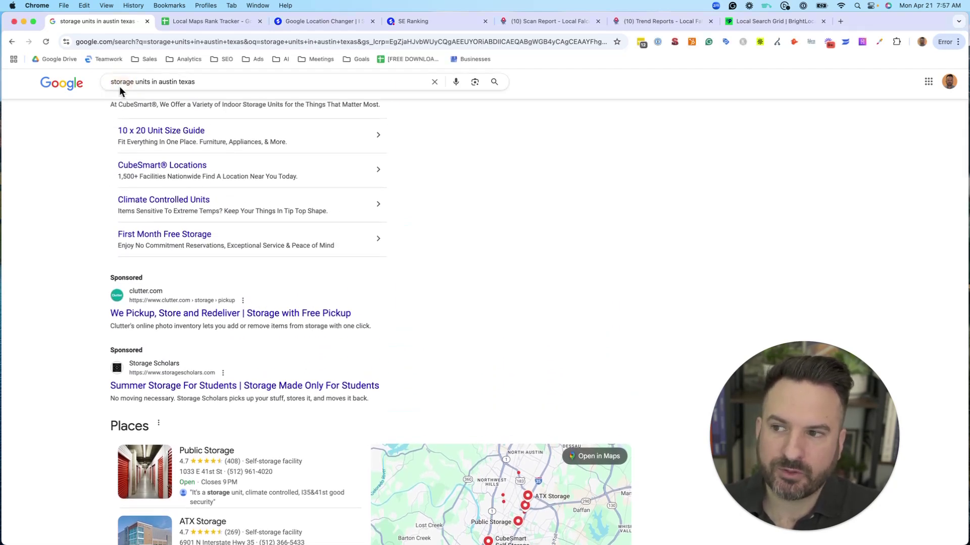
pyautogui.scroll(3, 558, 243)
pyautogui.scroll(-7, 430, 269)
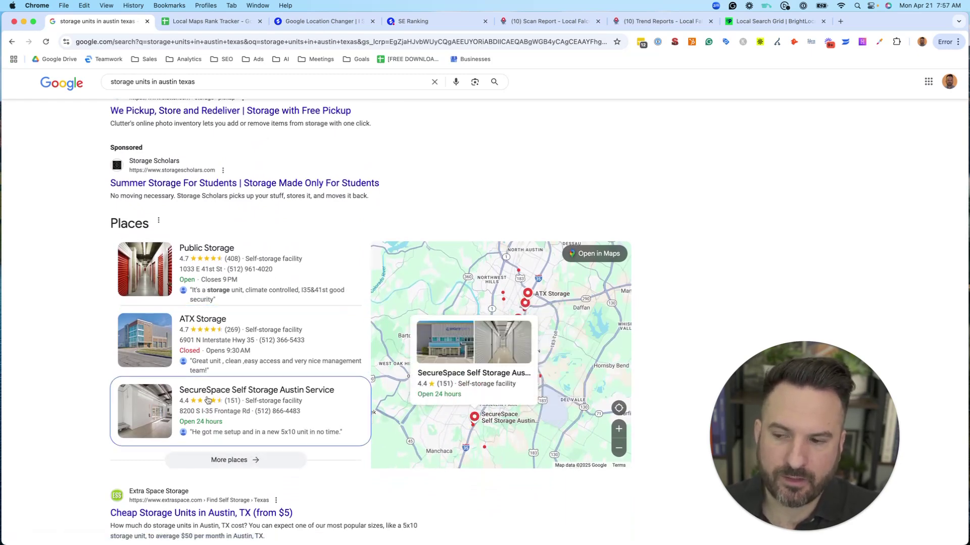
pyautogui.click(208, 26)
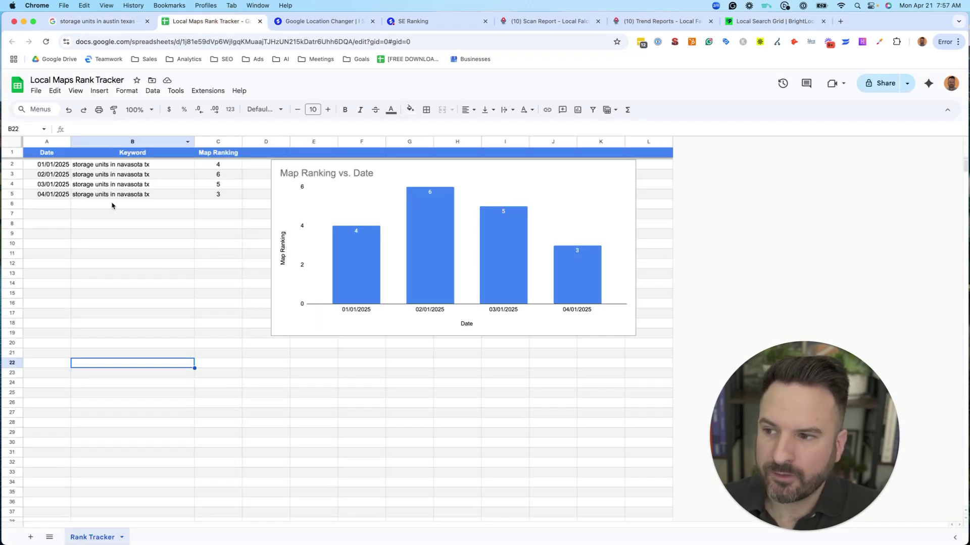
pyautogui.click(124, 234)
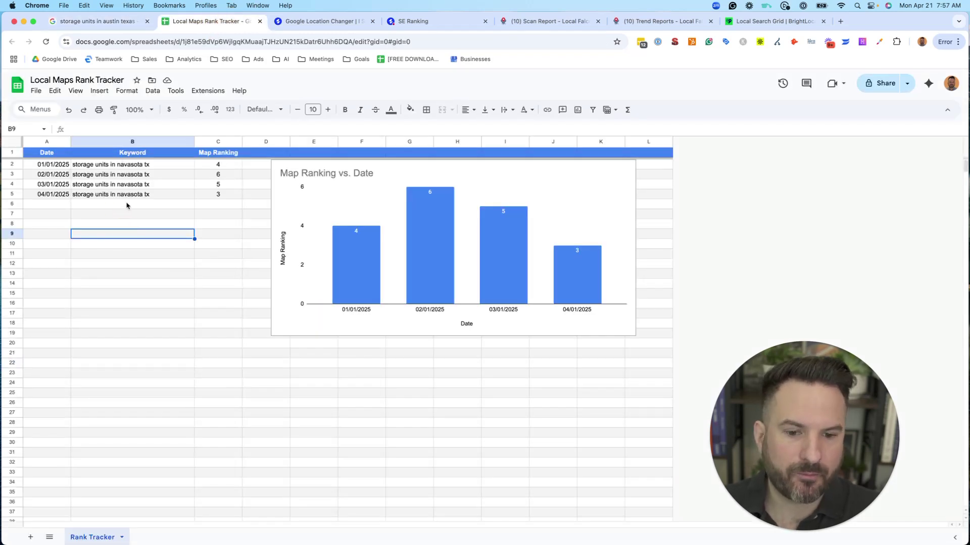
pyautogui.click(54, 164)
pyautogui.click(130, 164)
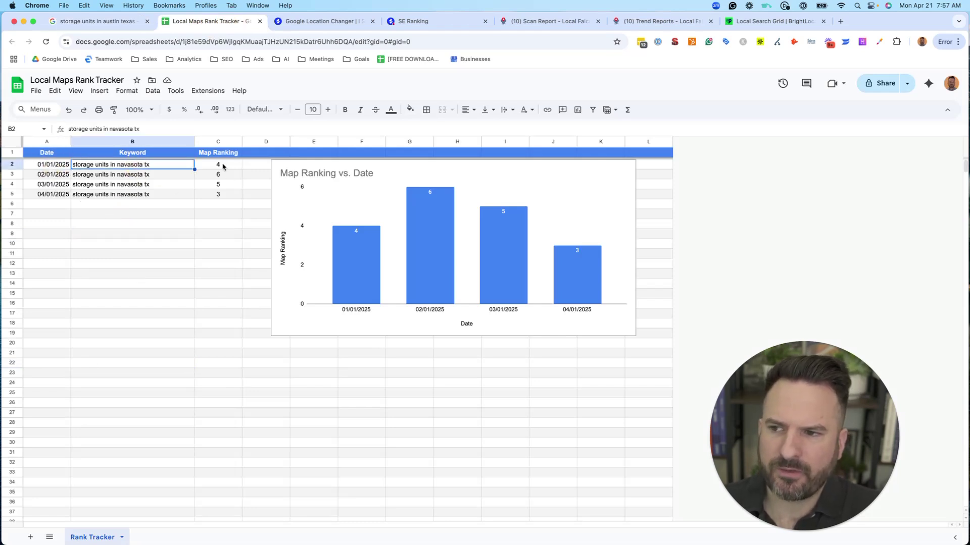
pyautogui.click(223, 165)
pyautogui.press('Down')
pyautogui.press('Down')
pyautogui.press('Down')
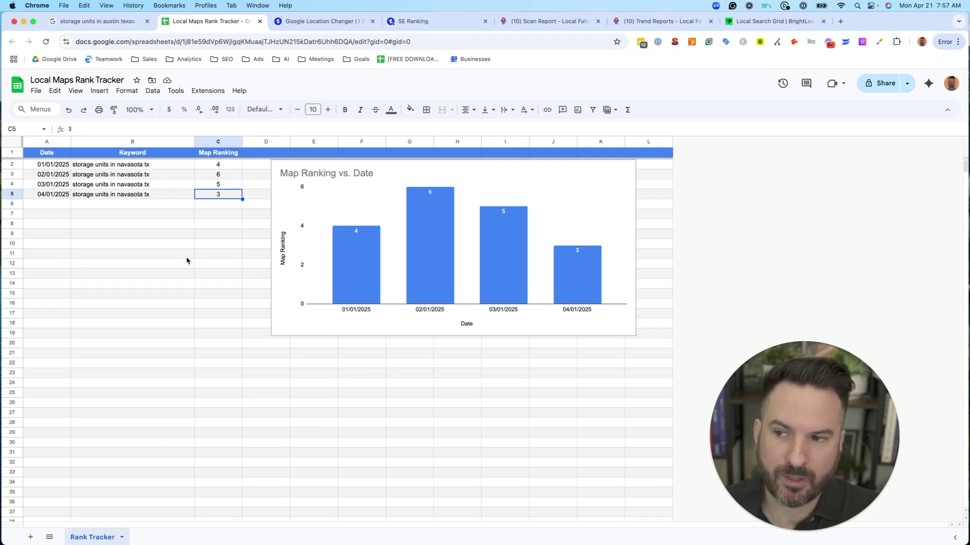
pyautogui.click(186, 261)
pyautogui.click(217, 166)
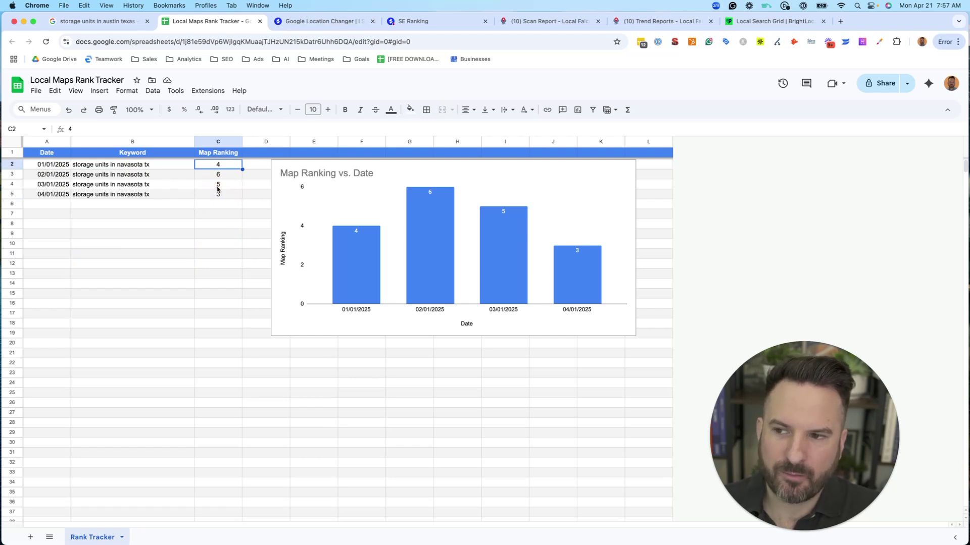
pyautogui.click(218, 189)
pyautogui.moveTo(218, 168); pyautogui.dragTo(218, 197)
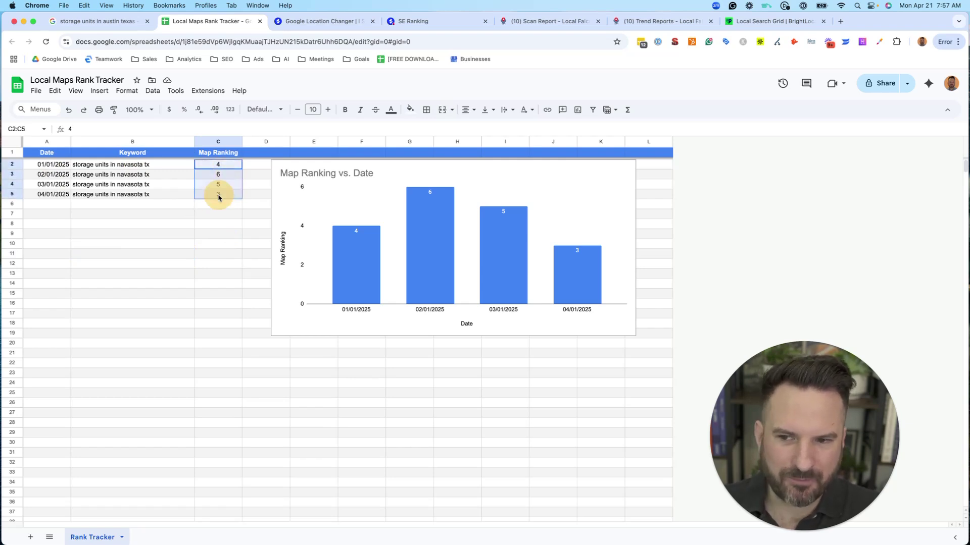
pyautogui.click(193, 273)
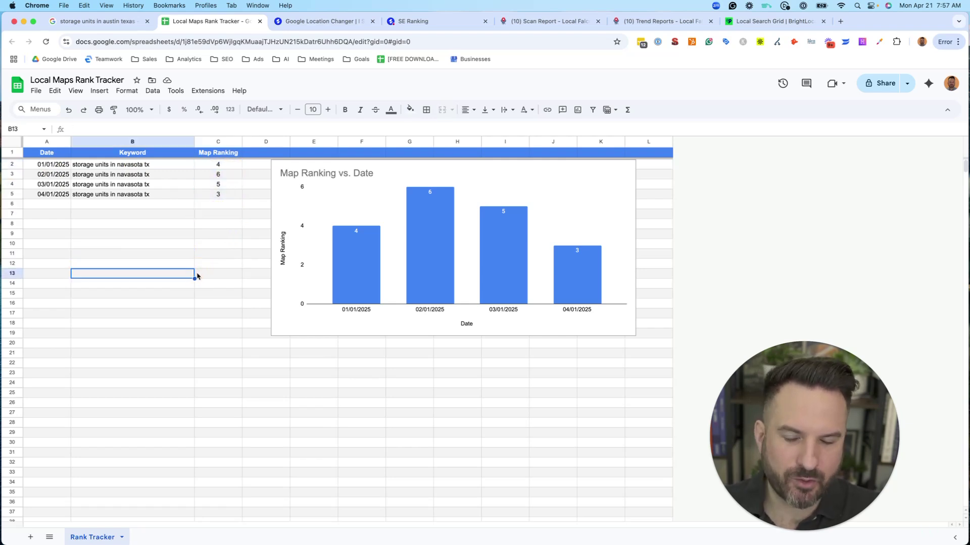
pyautogui.click(558, 186)
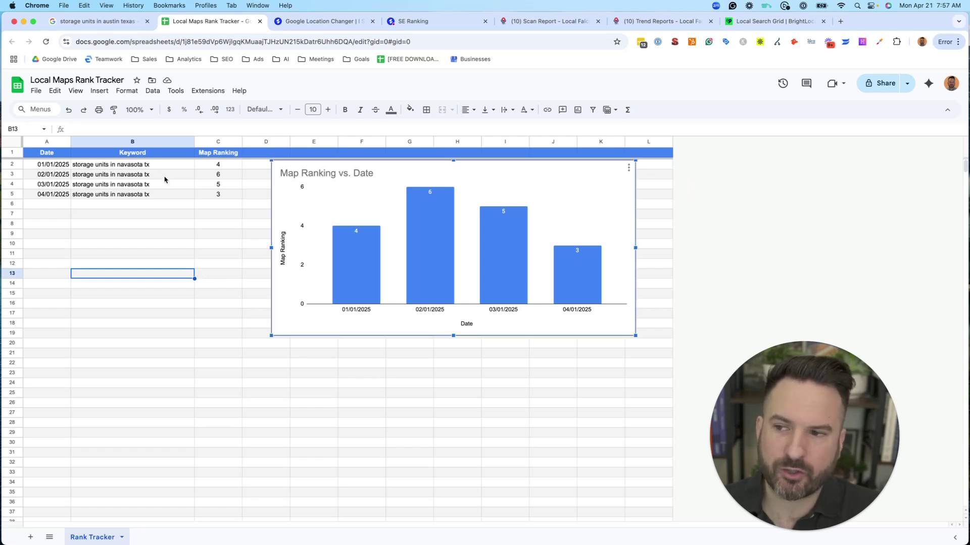
pyautogui.click(44, 144)
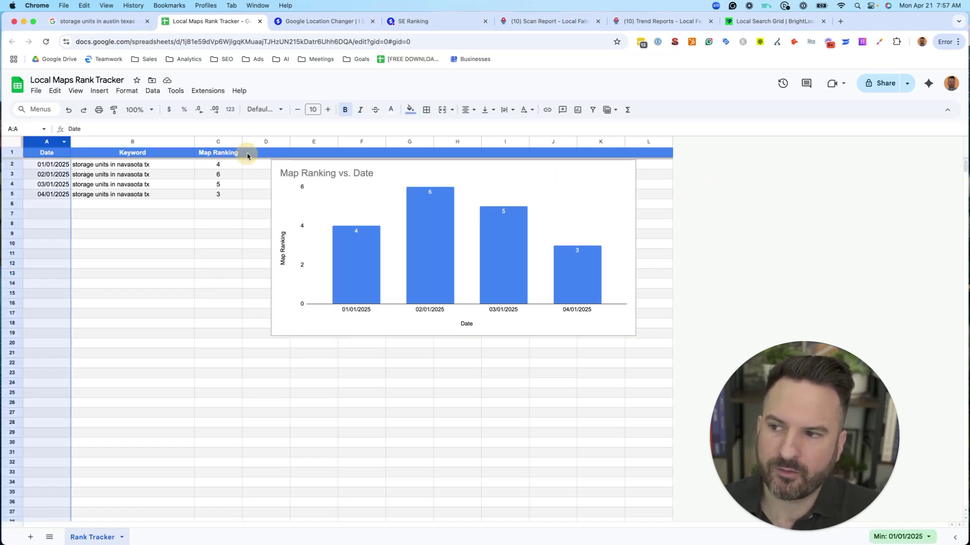
pyautogui.keyDown('super'); pyautogui.click(216, 142); pyautogui.keyUp('super')
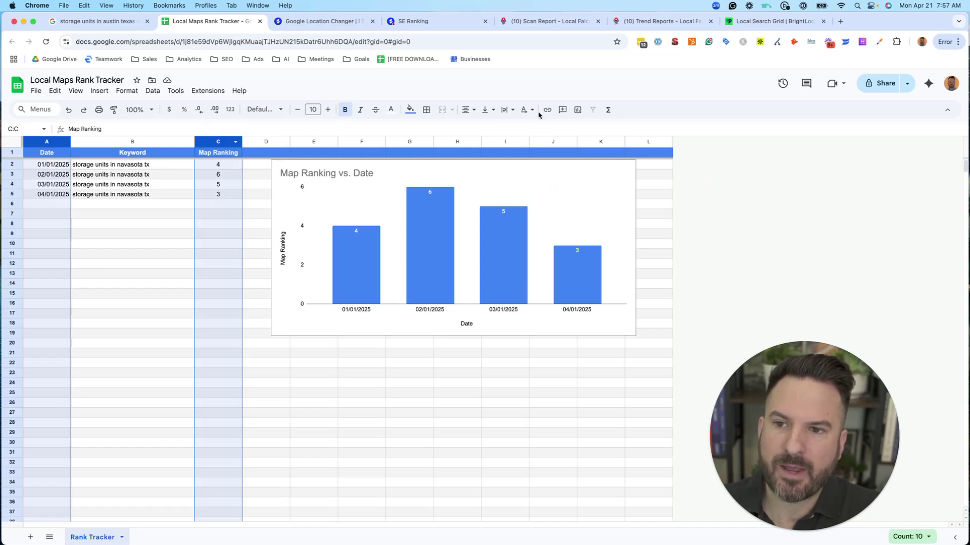
pyautogui.click(578, 110)
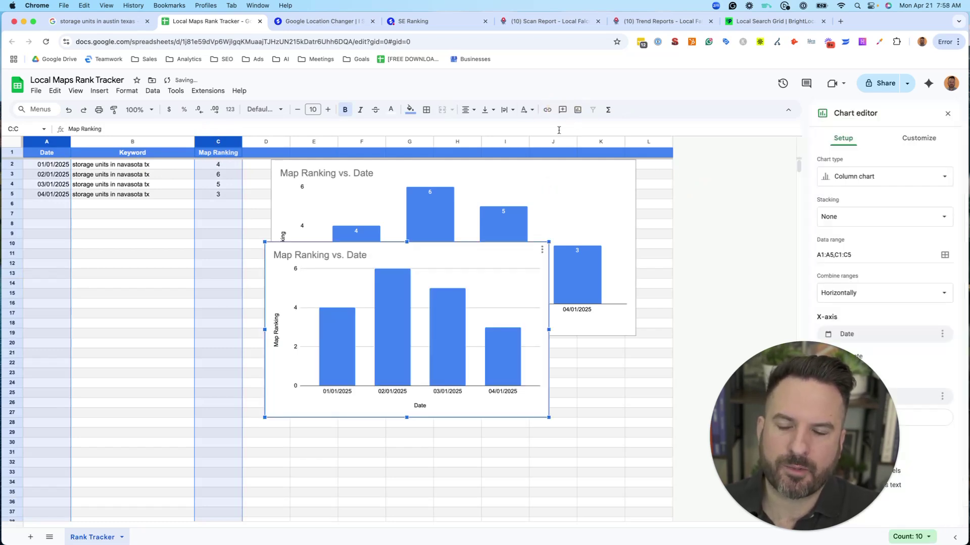
pyautogui.moveTo(434, 279); pyautogui.dragTo(560, 366)
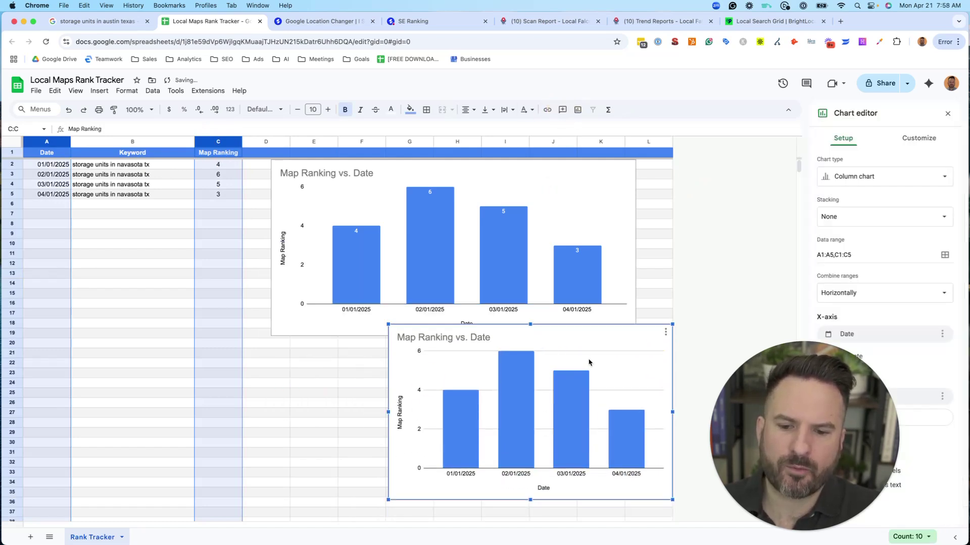
pyautogui.press('Delete')
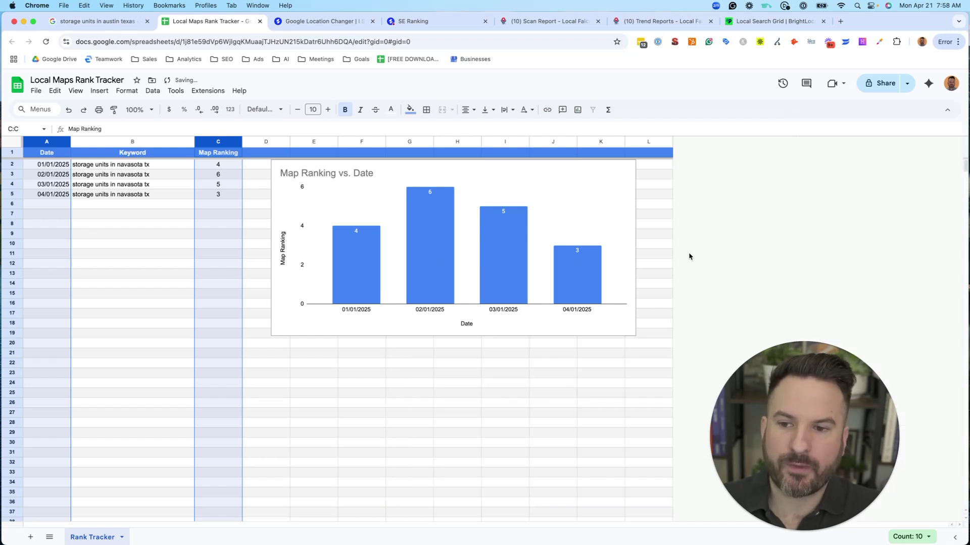
pyautogui.moveTo(316, 417); pyautogui.dragTo(314, 404)
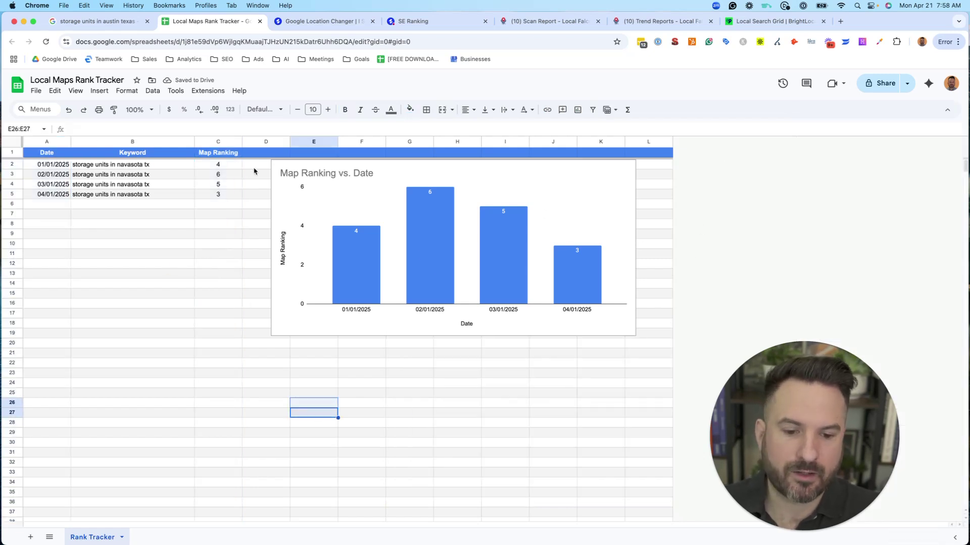
# Step: Copy the full Austin storage search query from the Google results
pyautogui.click(117, 23)
pyautogui.click(191, 81)
pyautogui.press('super+a')
pyautogui.press('super+c')
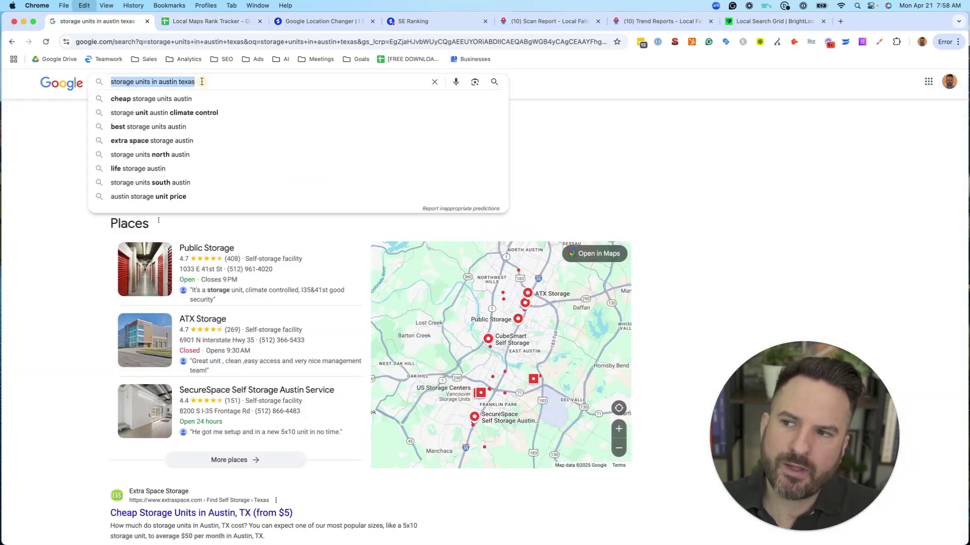
# Step: Paste the query as the Location Changer keyword and set location to Austin, Texas, United States
pyautogui.click(317, 23)
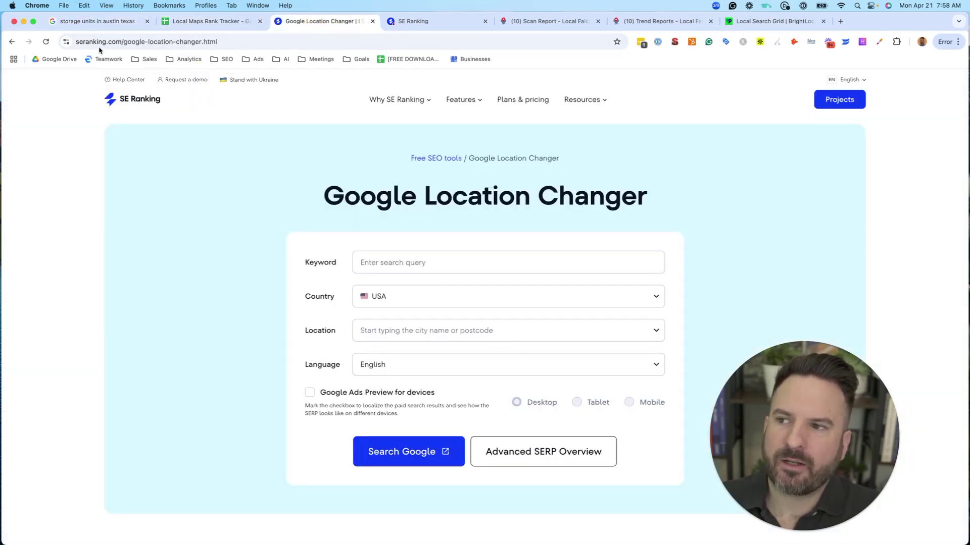
pyautogui.moveTo(324, 197); pyautogui.dragTo(741, 222)
pyautogui.click(740, 222)
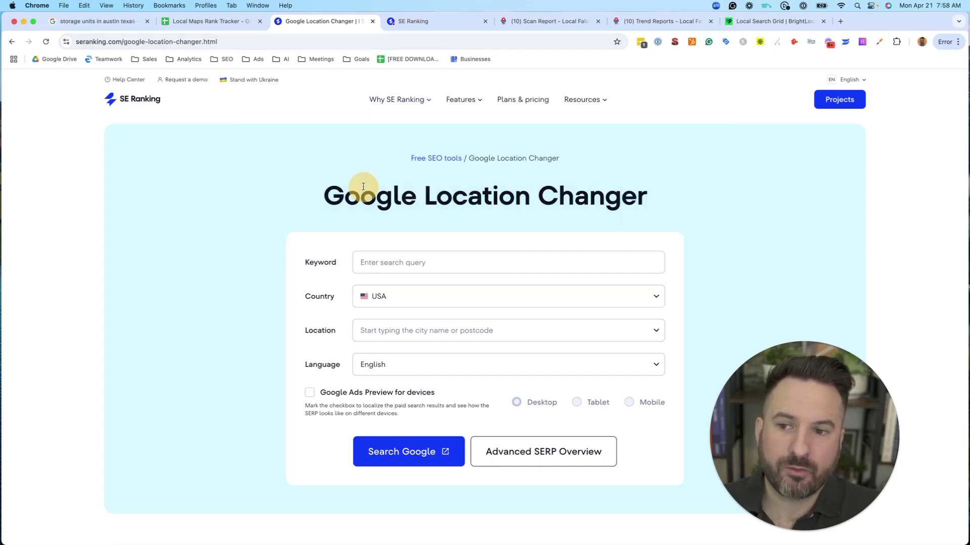
pyautogui.click(408, 267)
pyautogui.press('super+v')
pyautogui.click(391, 332)
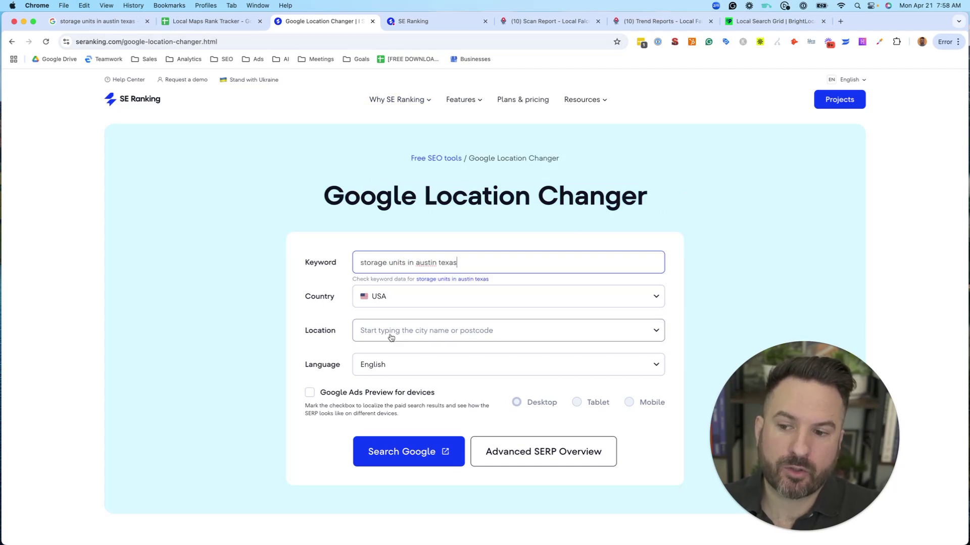
pyautogui.write('austin')
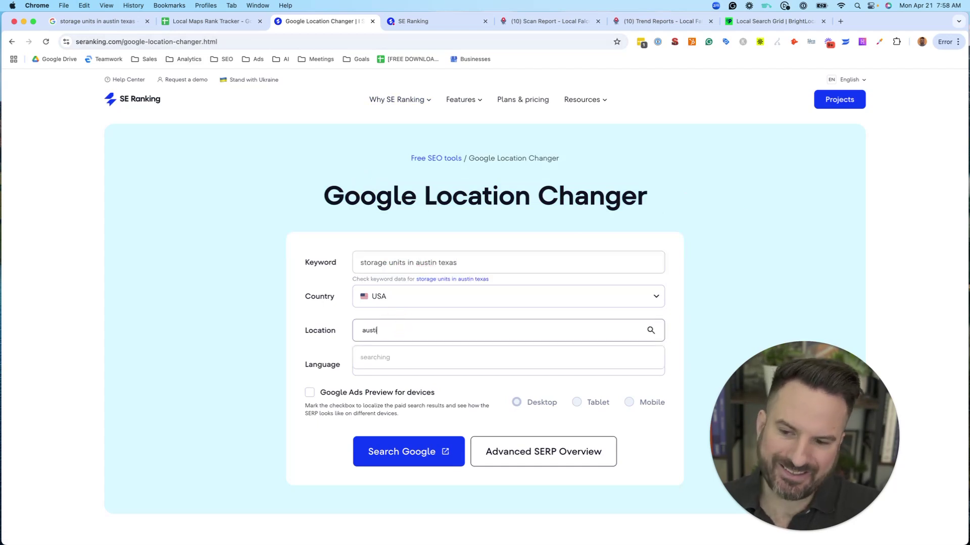
pyautogui.click(396, 352)
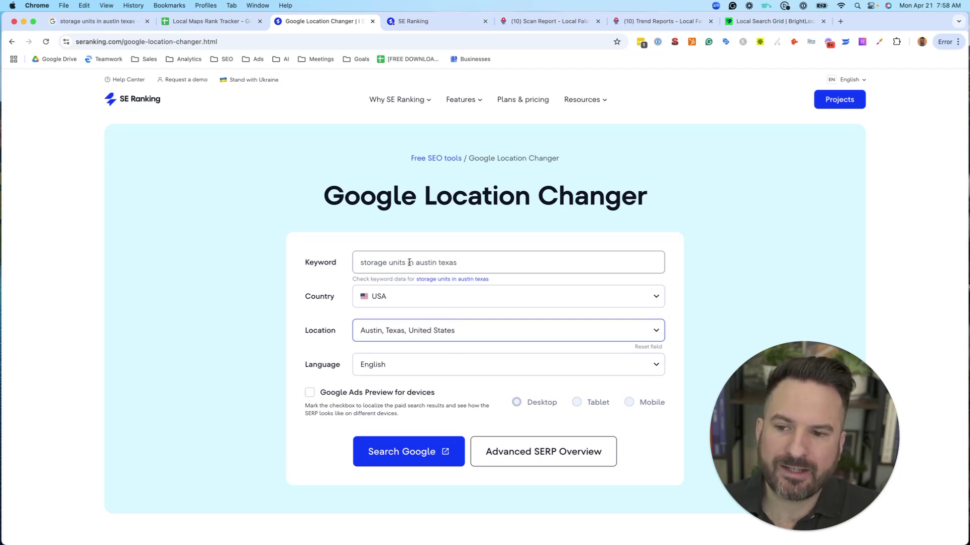
# Step: Replace 'in austin texas' in the keyword so it reads 'storage units near me'
pyautogui.moveTo(408, 262); pyautogui.dragTo(598, 281)
pyautogui.write('near')
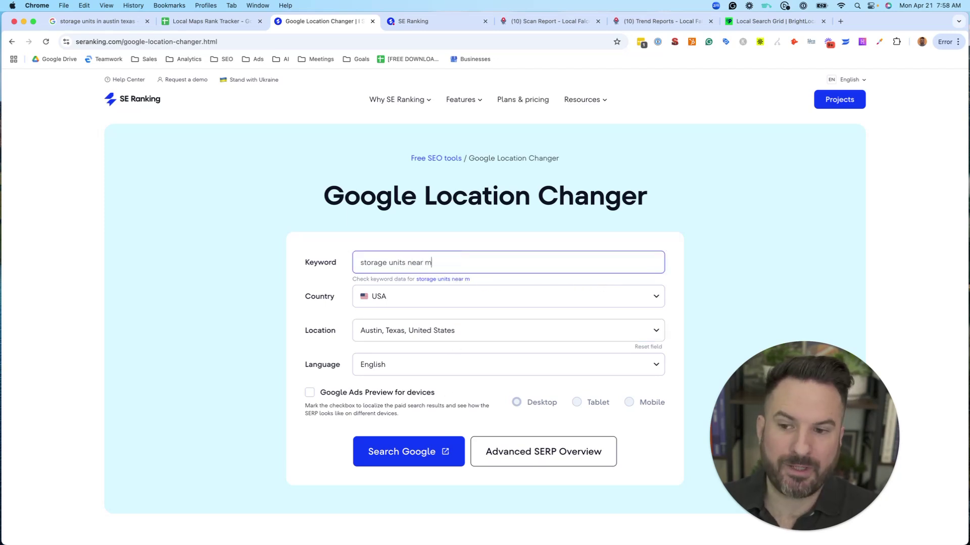
pyautogui.click(96, 22)
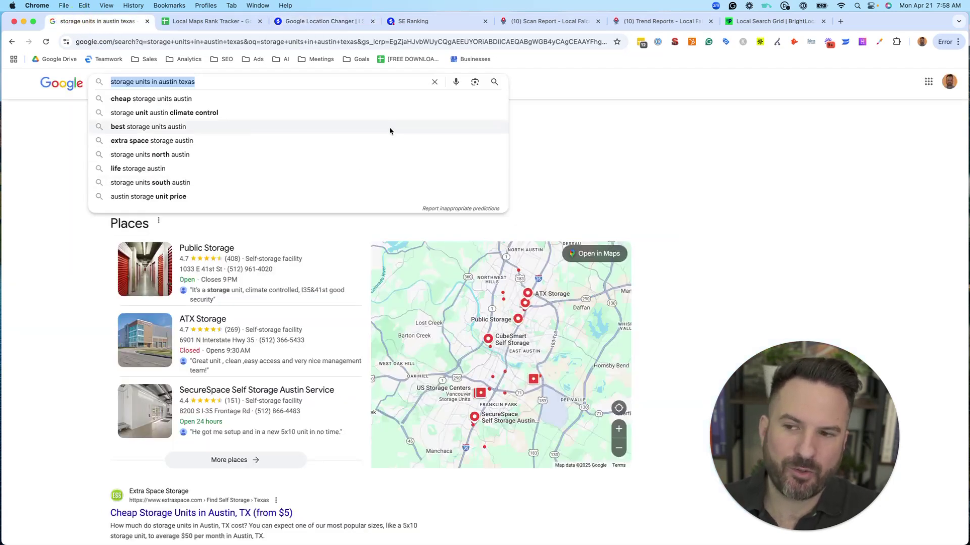
pyautogui.click(163, 81)
pyautogui.click(259, 82)
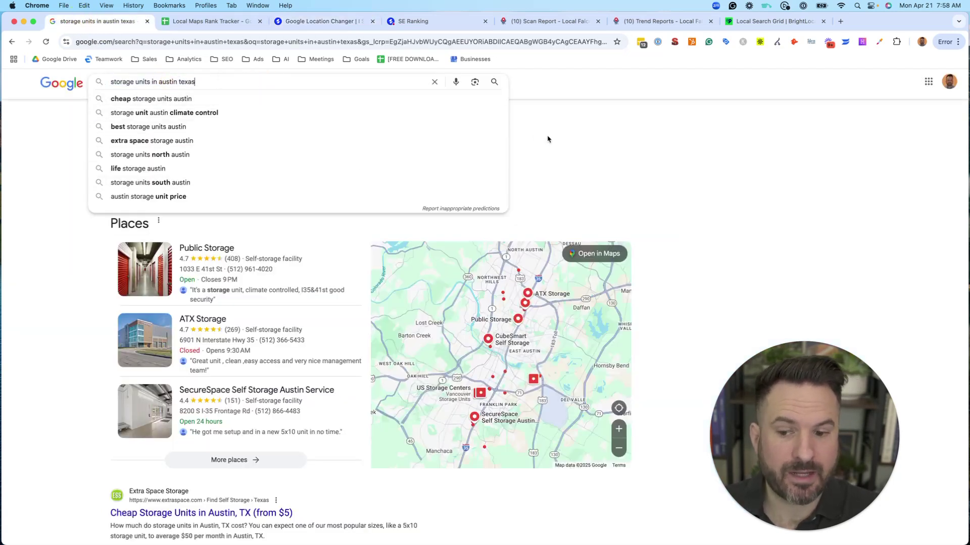
pyautogui.click(662, 130)
pyautogui.click(349, 21)
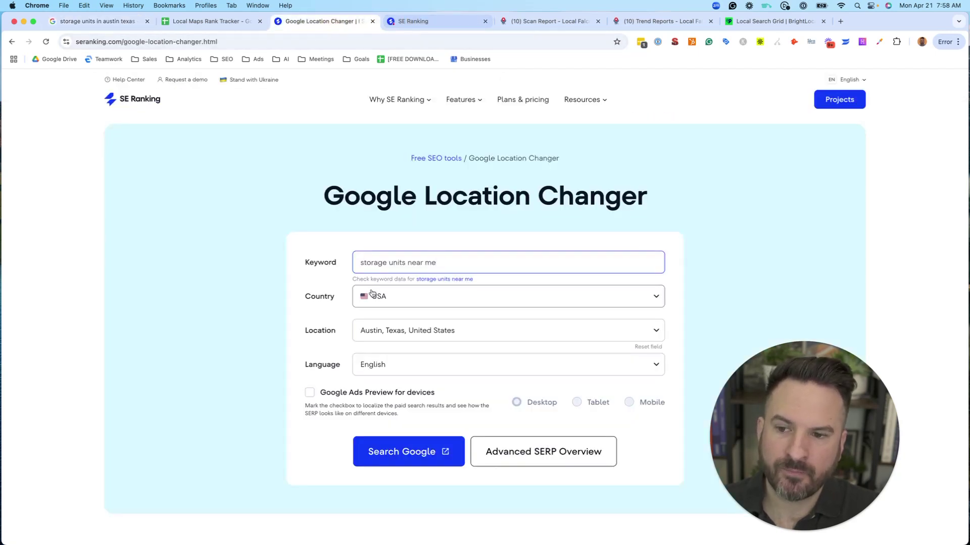
# Step: Search Google for 'storage units near me' from Austin and scan the CubeSmart-led results
pyautogui.click(394, 453)
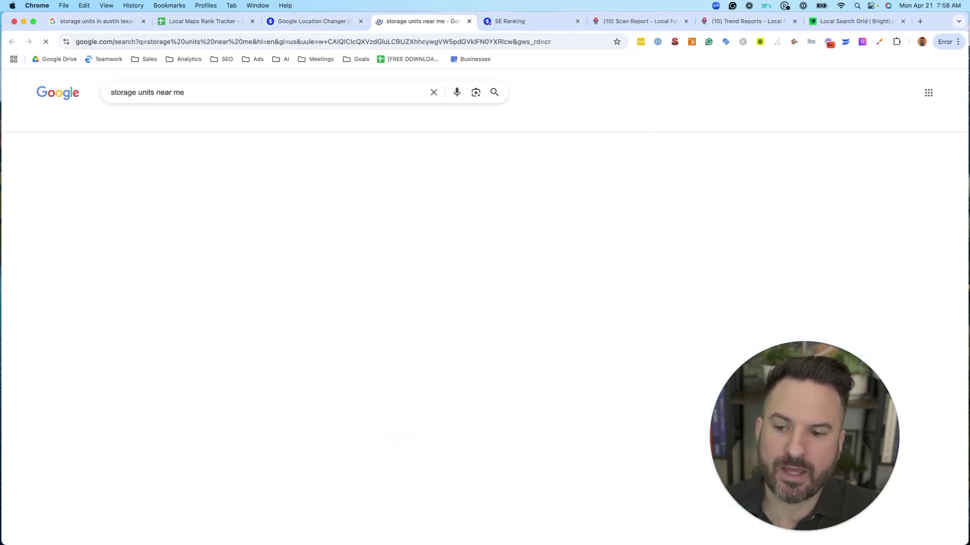
pyautogui.scroll(-10, 227, 328)
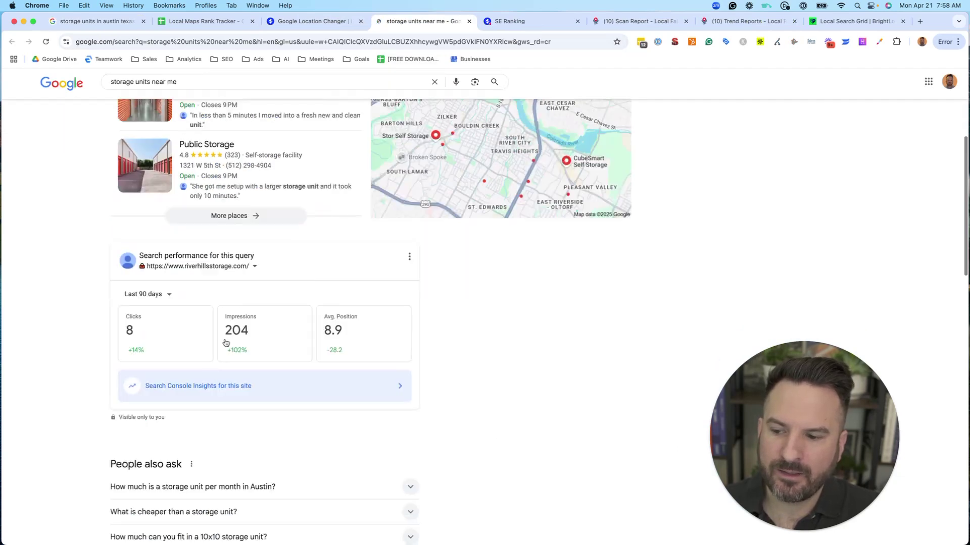
pyautogui.scroll(-3, 253, 353)
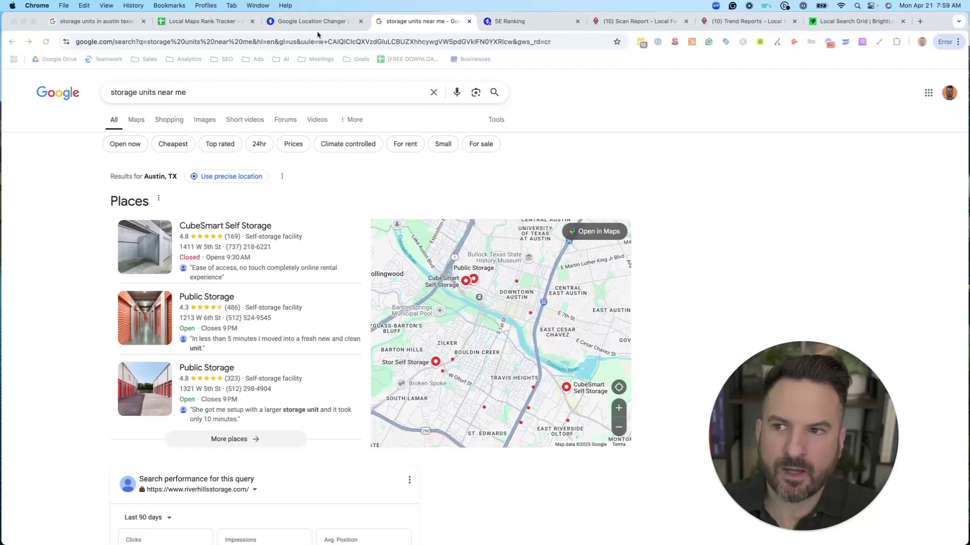
pyautogui.click(298, 23)
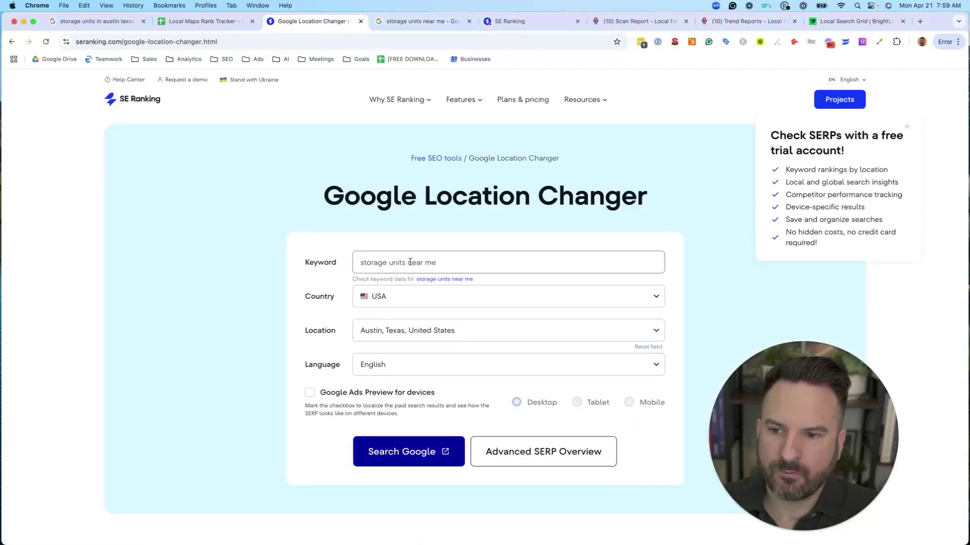
# Step: Search Google for 'storage units navasota tx' and open the full Navasota places list
pyautogui.moveTo(409, 262); pyautogui.dragTo(508, 288)
pyautogui.write('navasotas')
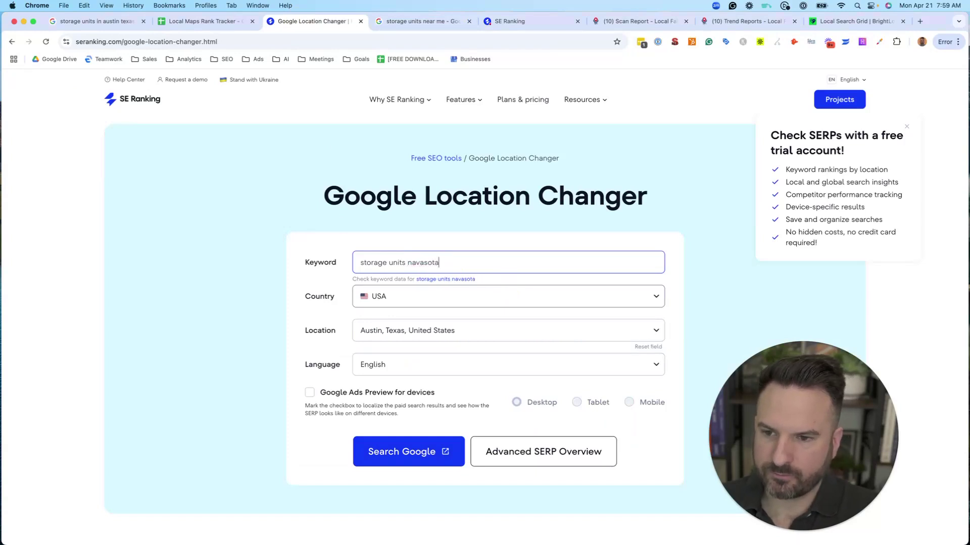
pyautogui.click(396, 464)
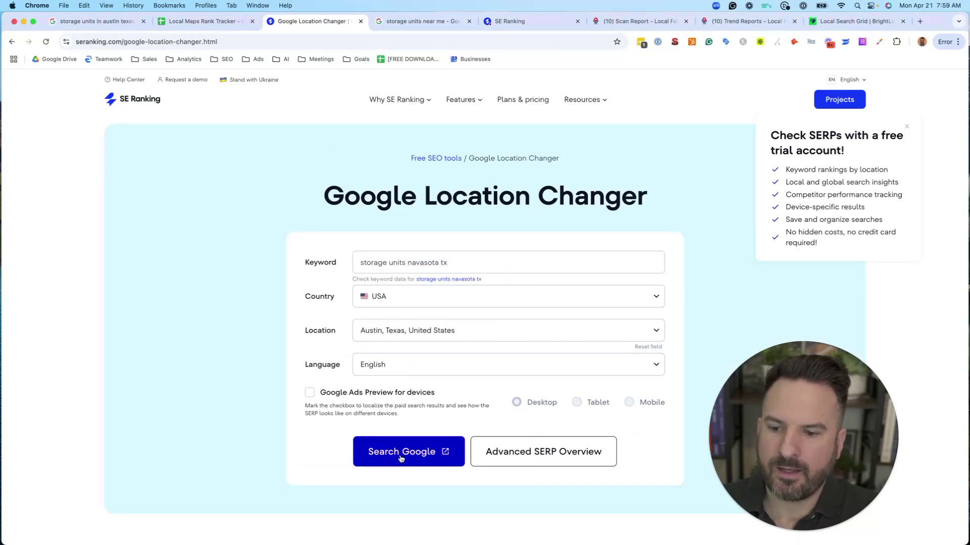
pyautogui.scroll(-6, 505, 197)
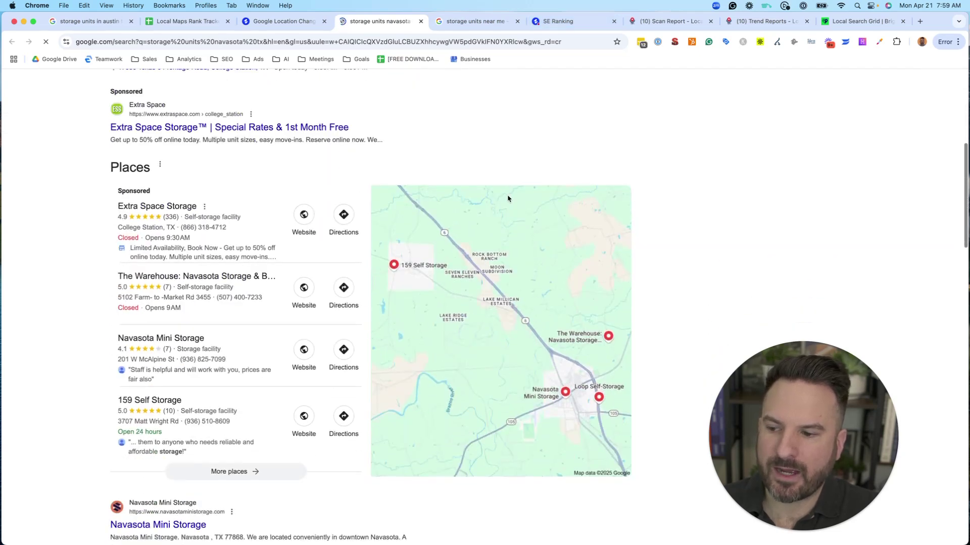
pyautogui.click(226, 470)
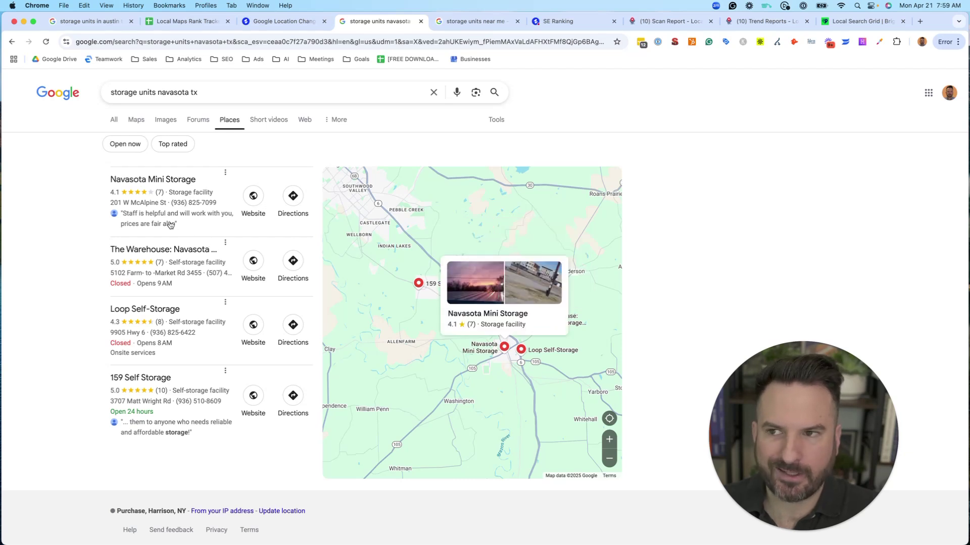
pyautogui.click(516, 23)
# Step: Show the Local Maps Rank Tracker sheet and close the Location Changer and Navasota tabs
pyautogui.click(196, 26)
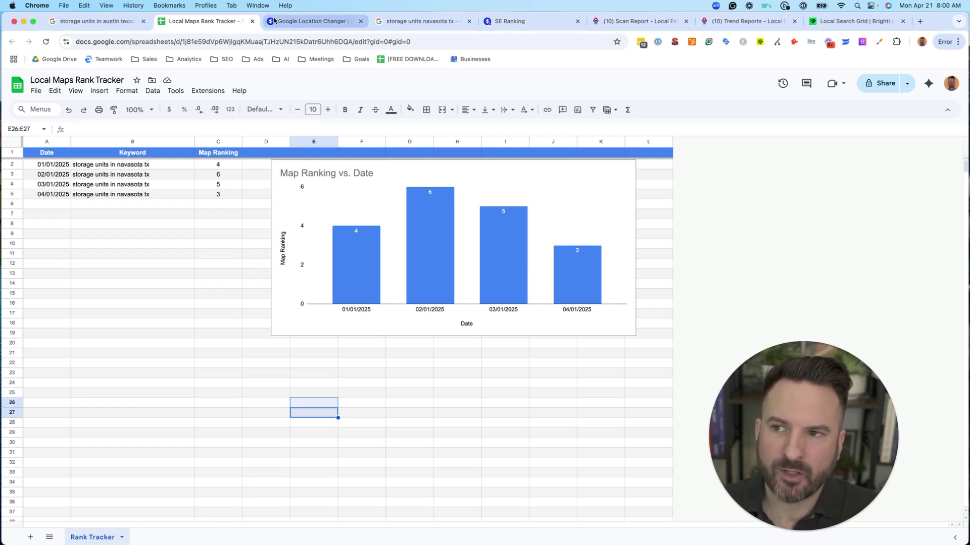
pyautogui.click(360, 21)
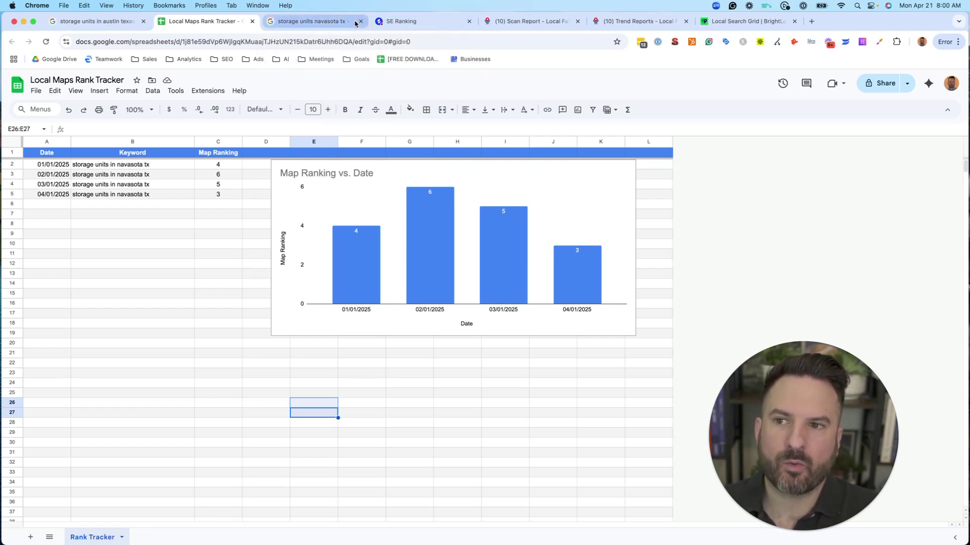
pyautogui.click(361, 22)
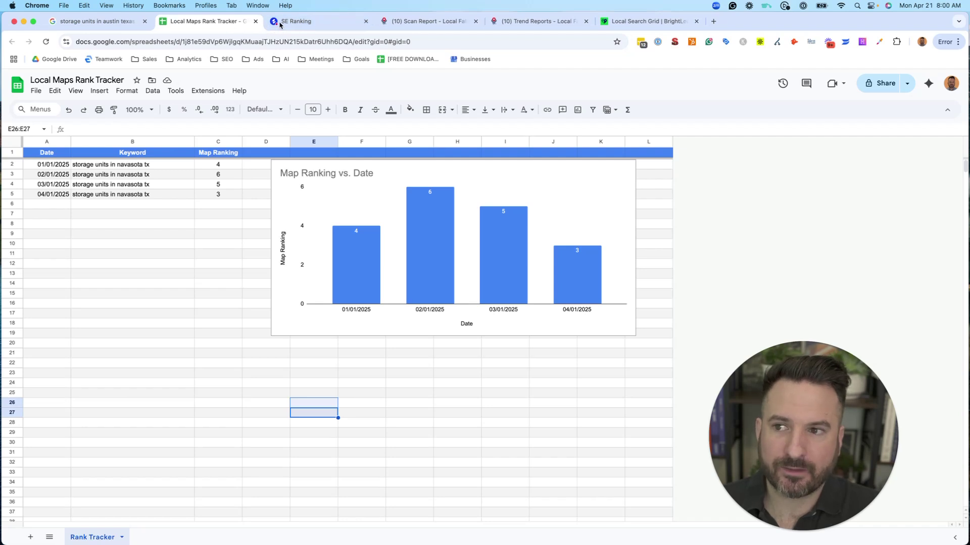
# Step: View 159 Self Storage's 7×7 grid map and nine tracked keywords for 9–16 Apr 2025
pyautogui.click(334, 24)
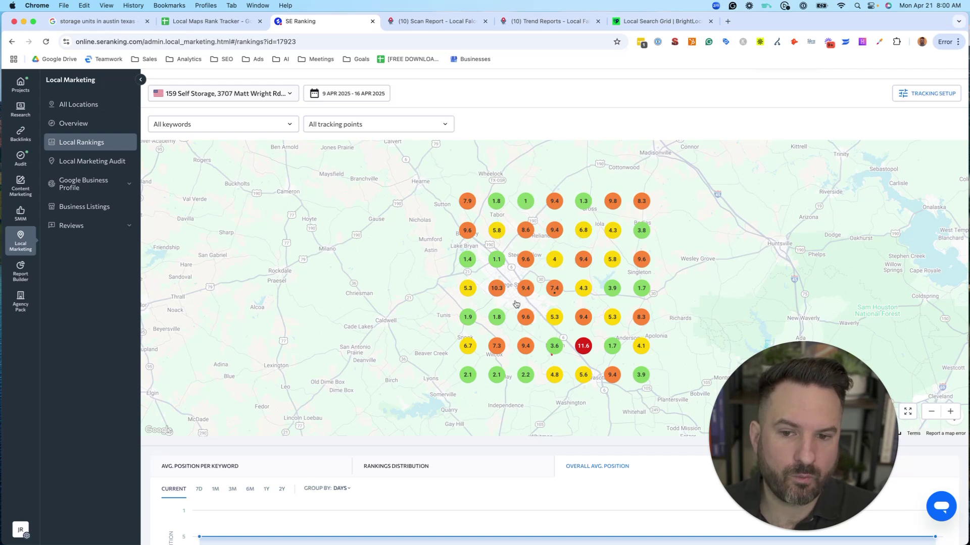
pyautogui.scroll(-10, 327, 264)
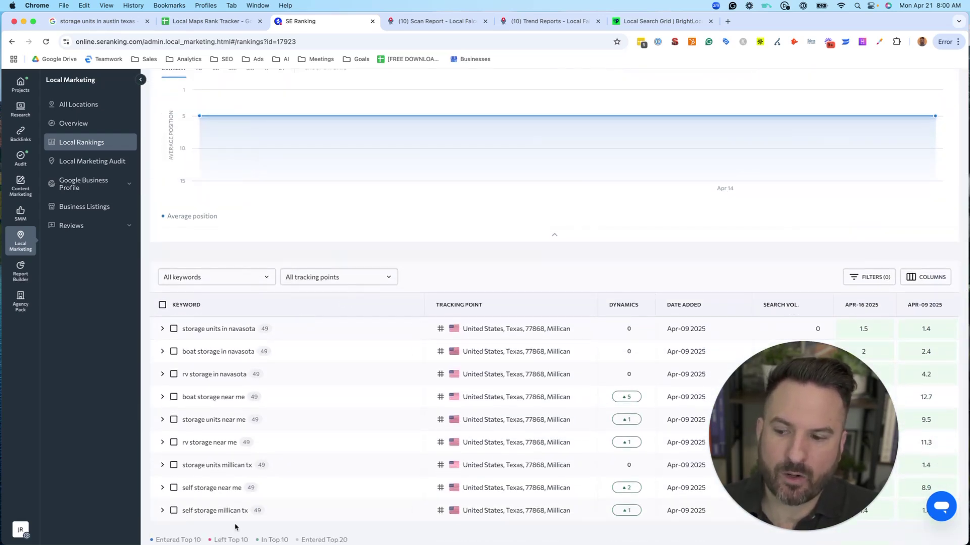
pyautogui.scroll(-1, 237, 438)
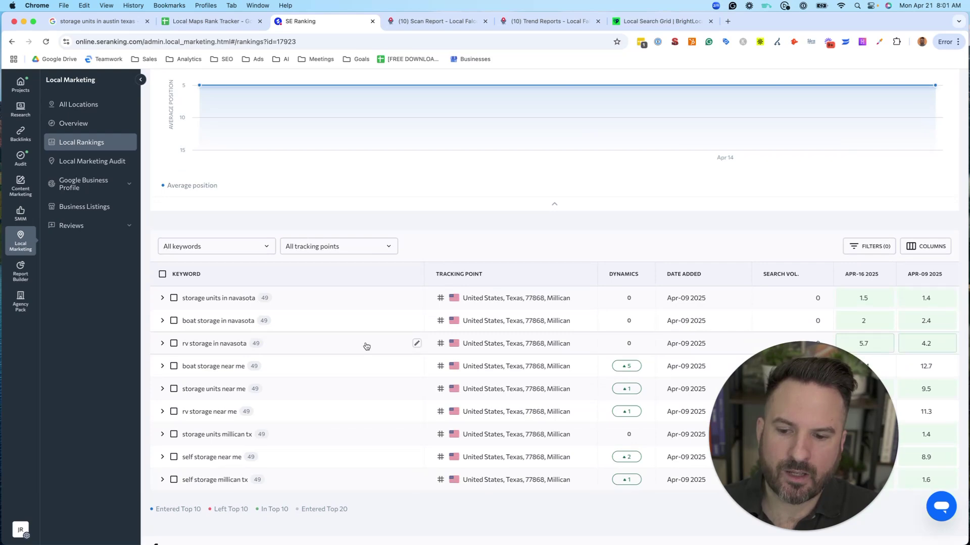
pyautogui.scroll(10, 364, 344)
pyautogui.scroll(-1, 353, 192)
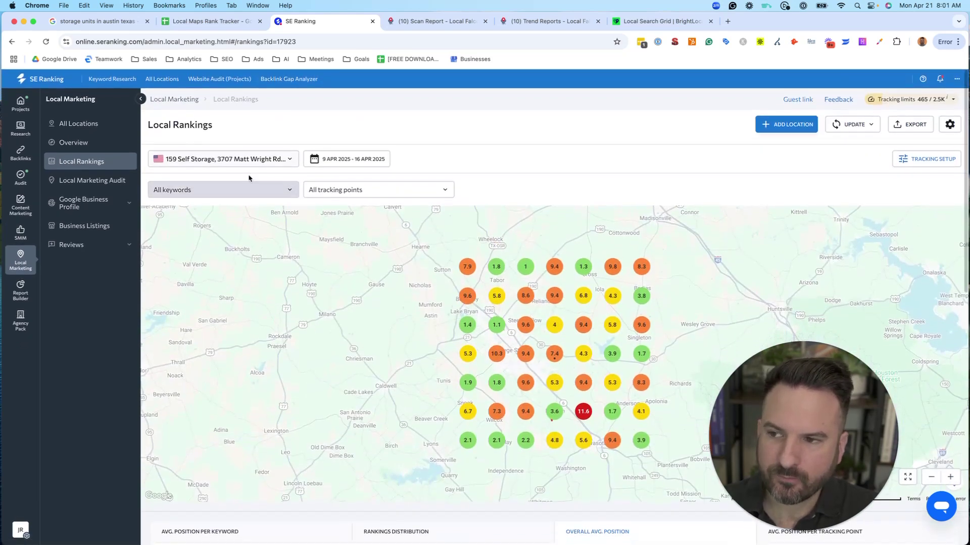
# Step: Filter the Local Rankings grid to 'storage units in navasota'
pyautogui.click(271, 189)
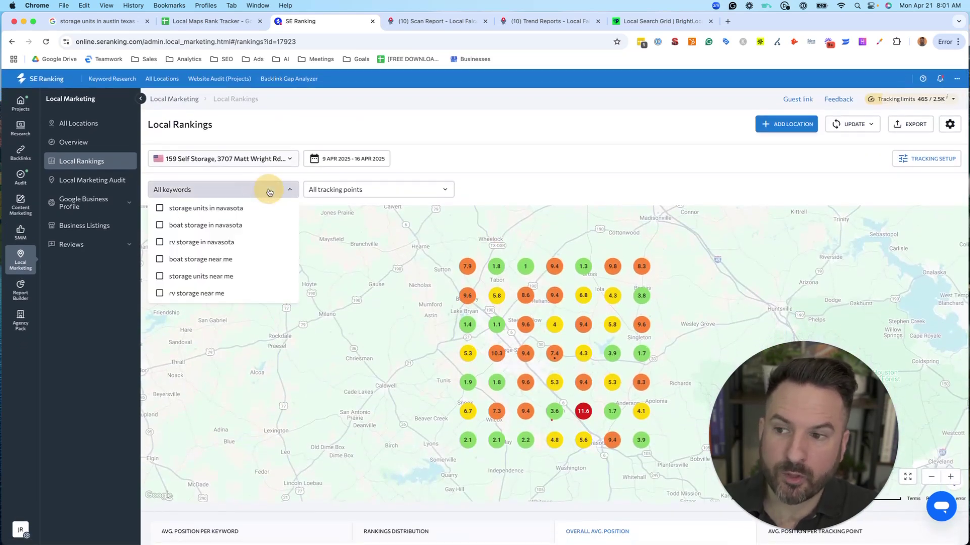
pyautogui.click(166, 210)
pyautogui.click(557, 119)
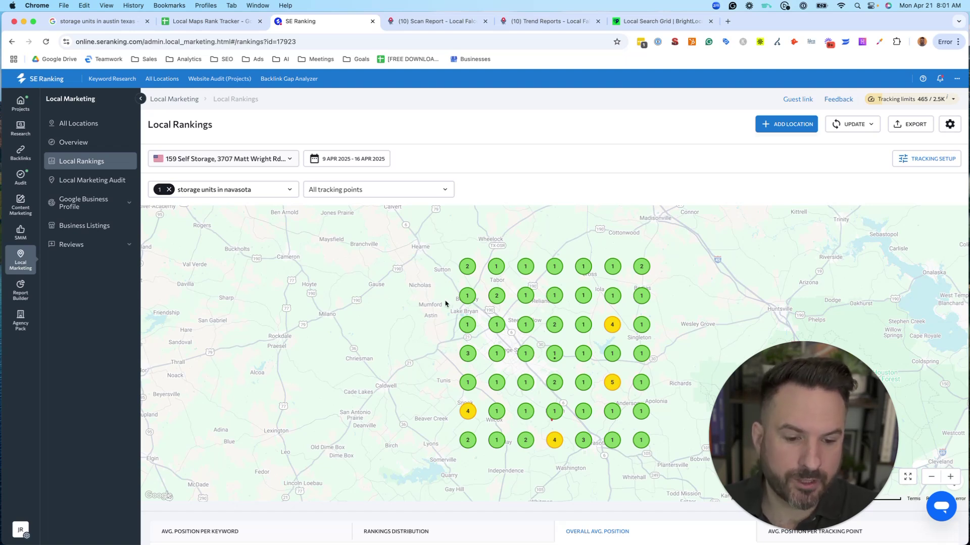
# Step: Switch the grid to 'rv storage in navasota', then clear it back to All keywords
pyautogui.click(228, 190)
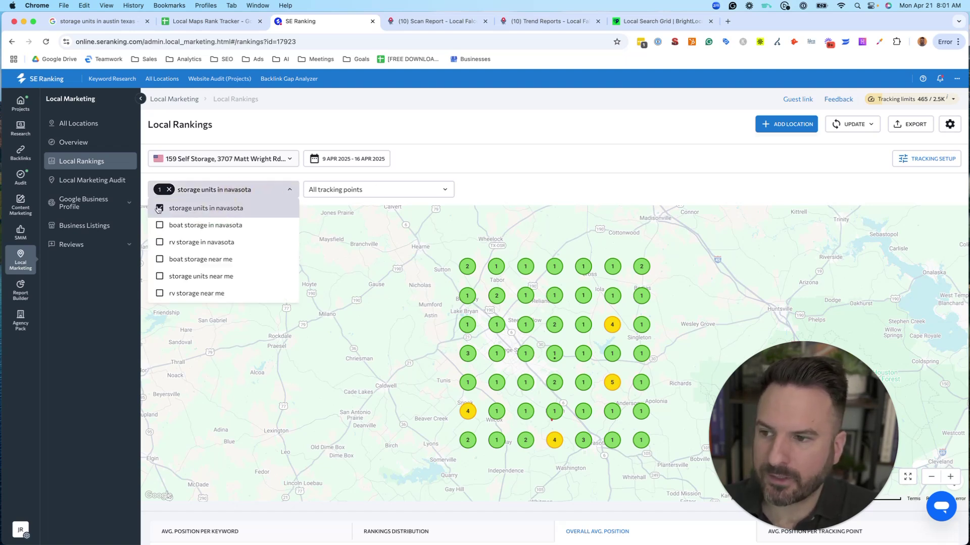
pyautogui.click(159, 241)
pyautogui.click(586, 149)
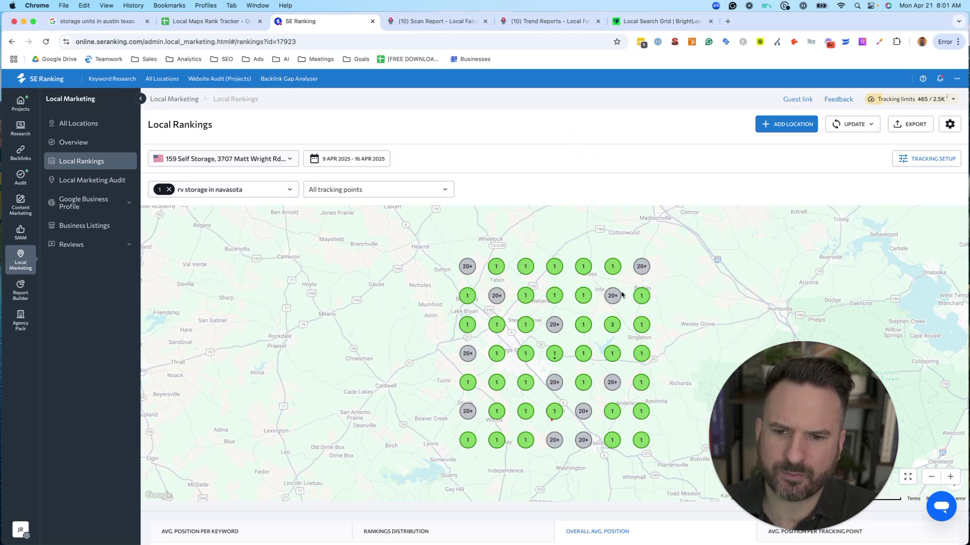
pyautogui.click(193, 189)
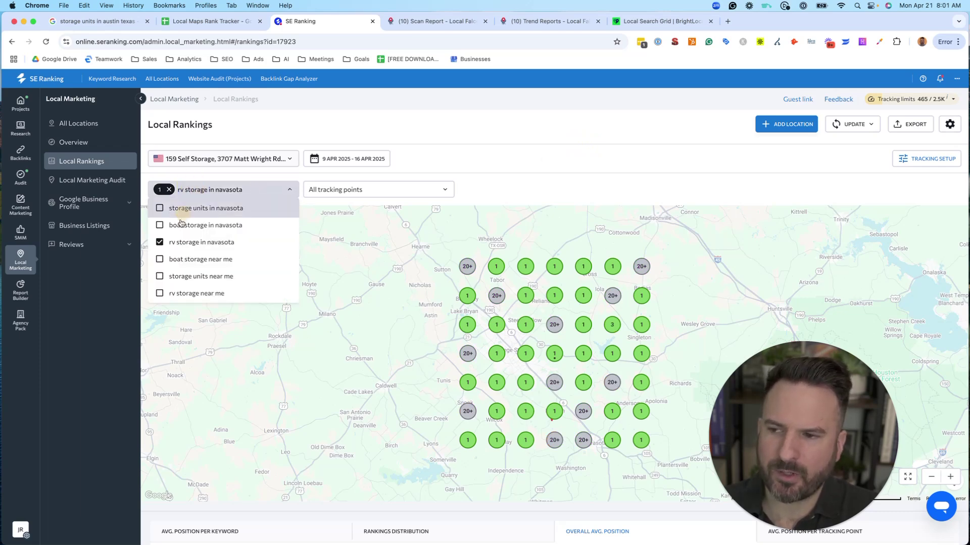
pyautogui.click(158, 243)
pyautogui.click(524, 147)
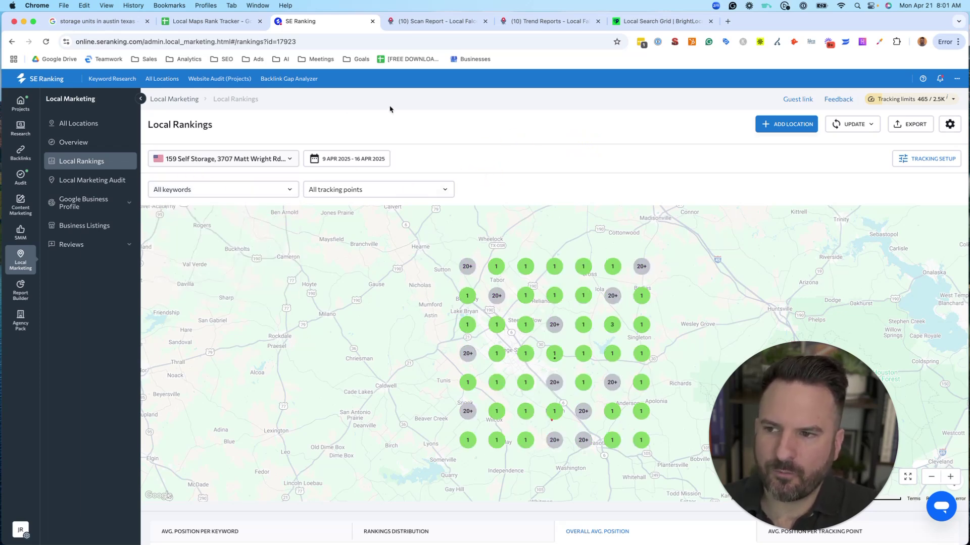
pyautogui.click(347, 158)
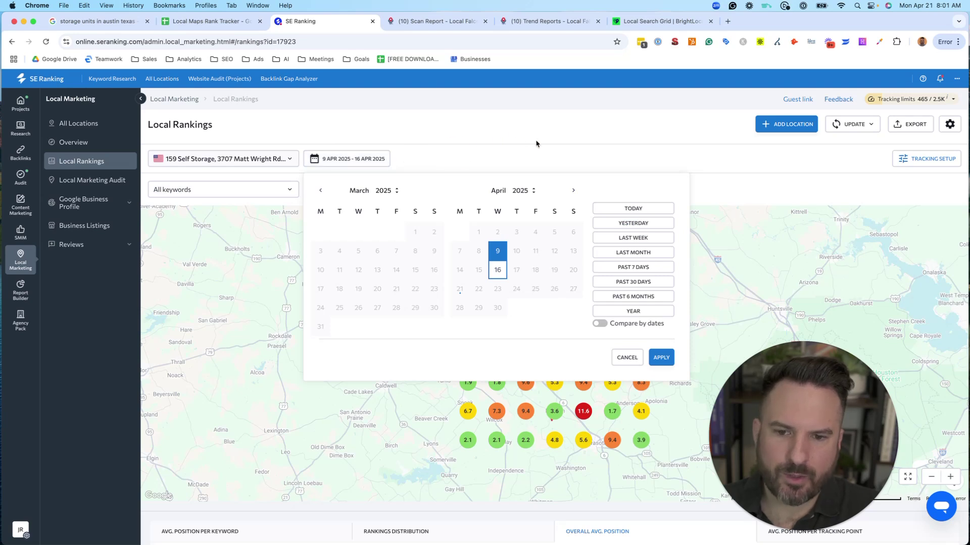
pyautogui.click(557, 135)
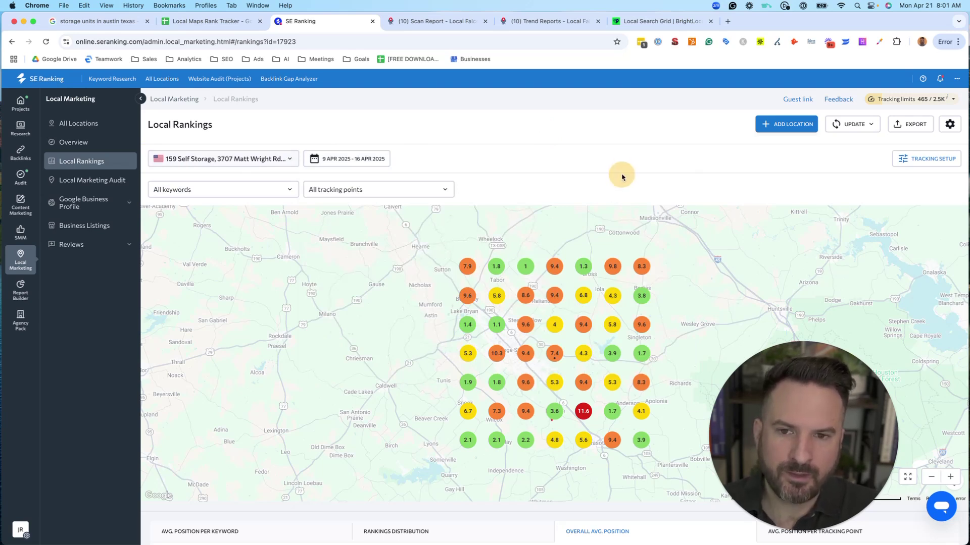
pyautogui.click(911, 124)
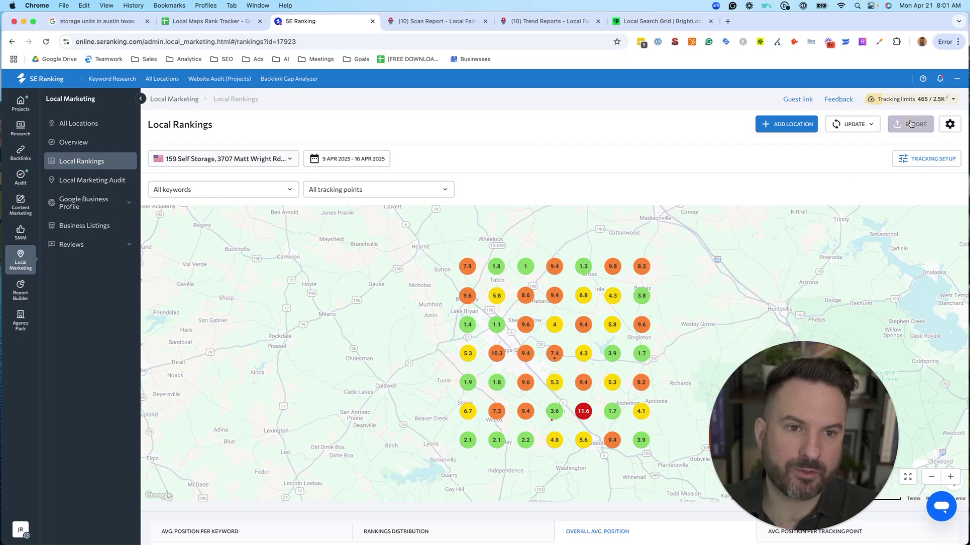
pyautogui.click(509, 365)
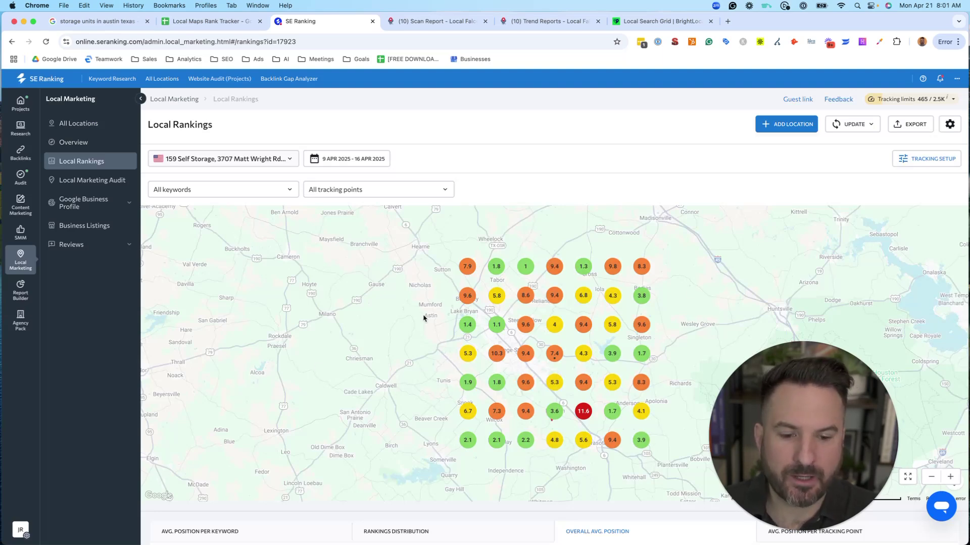
pyautogui.scroll(-10, 424, 320)
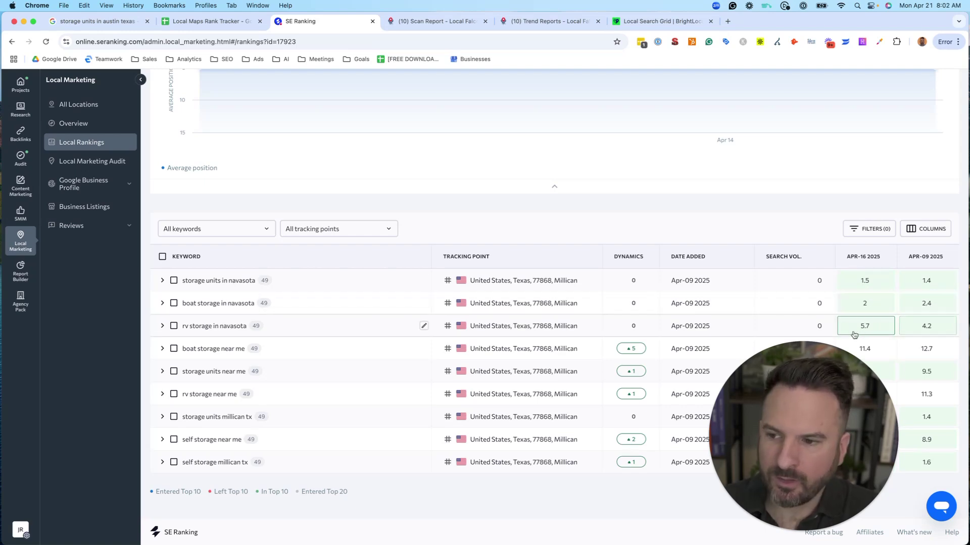
pyautogui.click(875, 328)
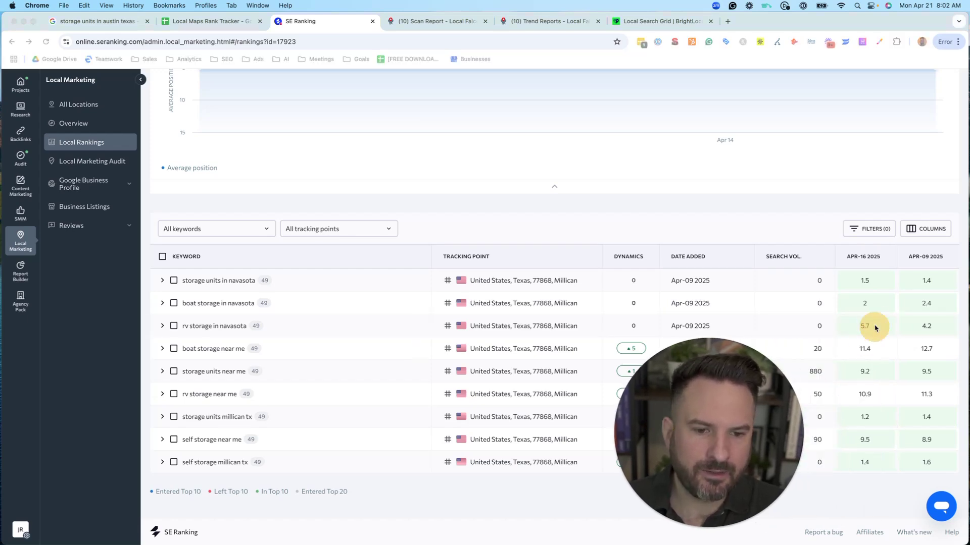
pyautogui.moveTo(672, 457); pyautogui.dragTo(830, 481)
pyautogui.scroll(10, 505, 219)
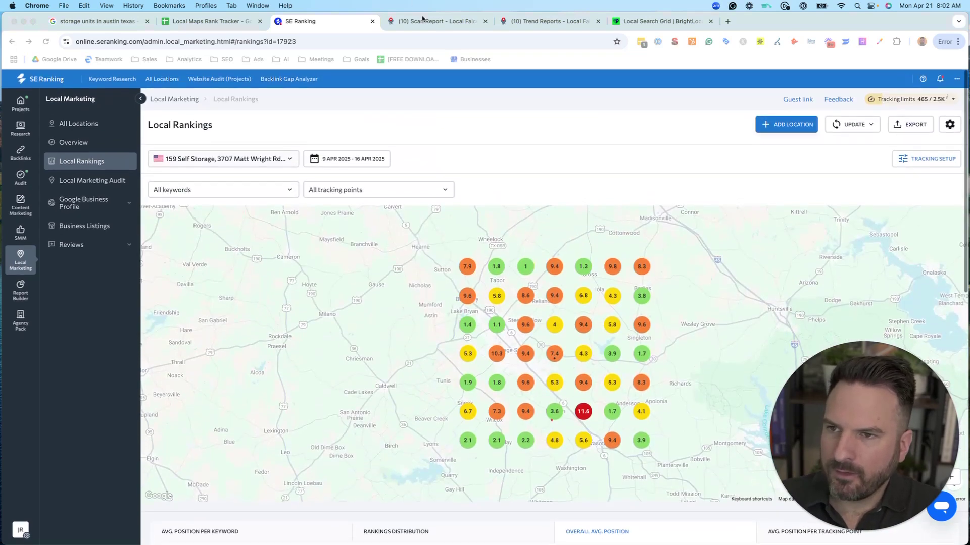
# Step: Review the 'storage units in navasota' scan report showing ARP 1.07 and SoLV 98.77
pyautogui.click(422, 21)
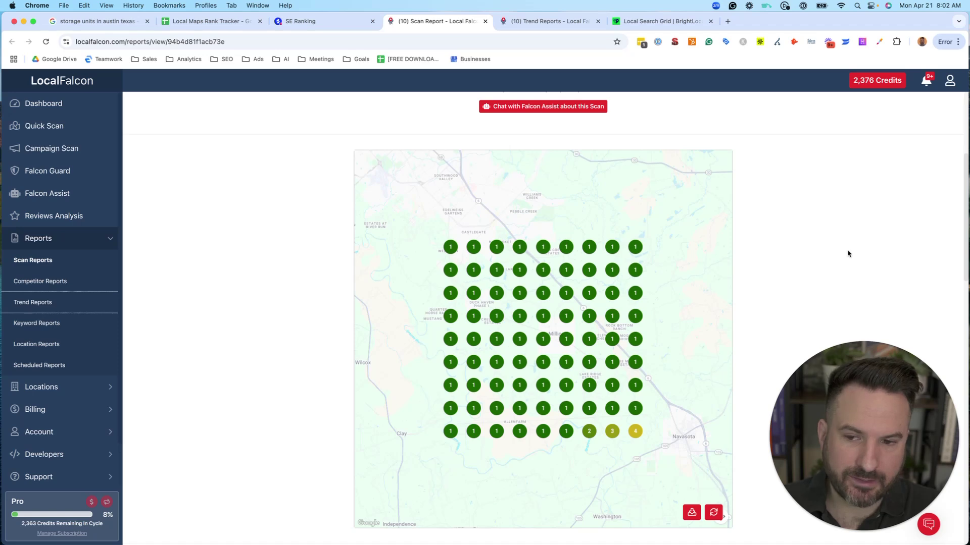
pyautogui.scroll(-3, 600, 253)
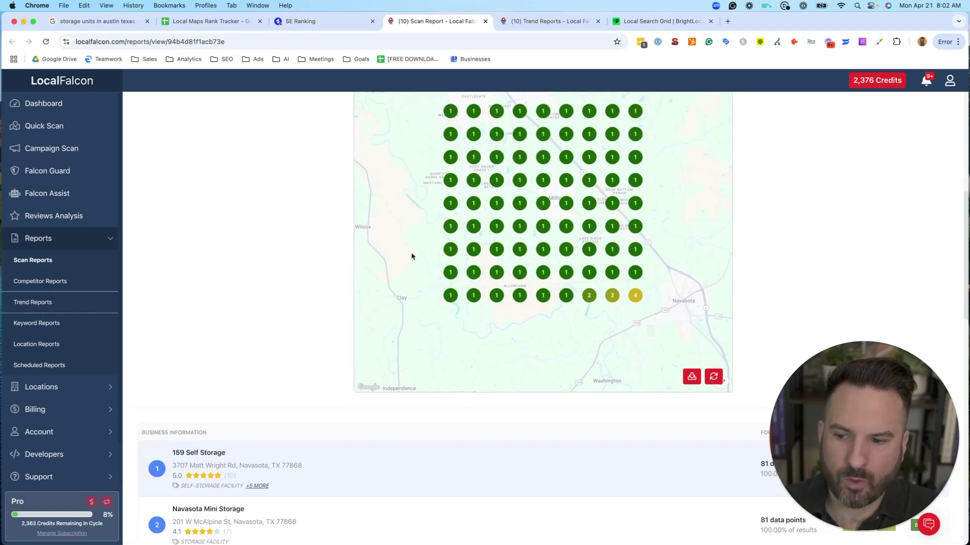
pyautogui.scroll(3, 411, 256)
pyautogui.scroll(-9, 318, 212)
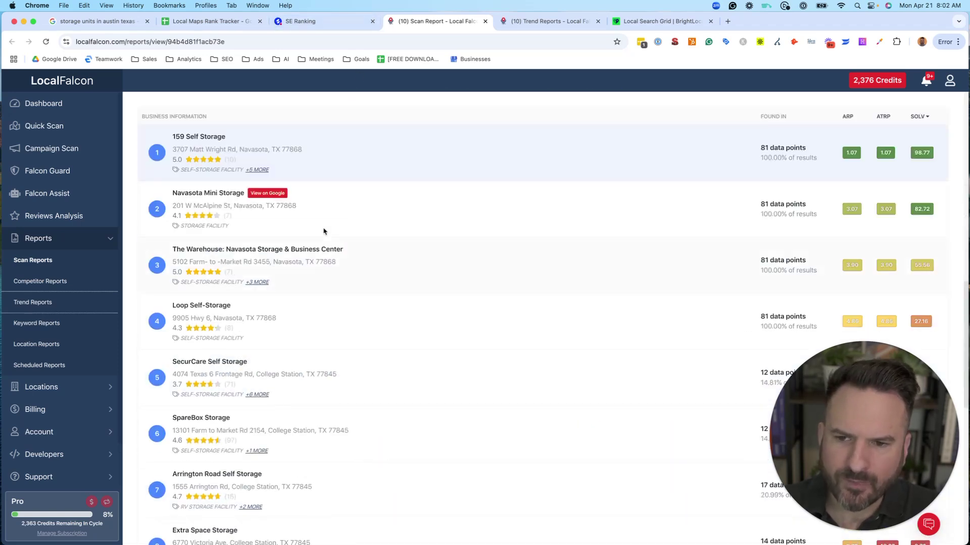
pyautogui.scroll(10, 323, 231)
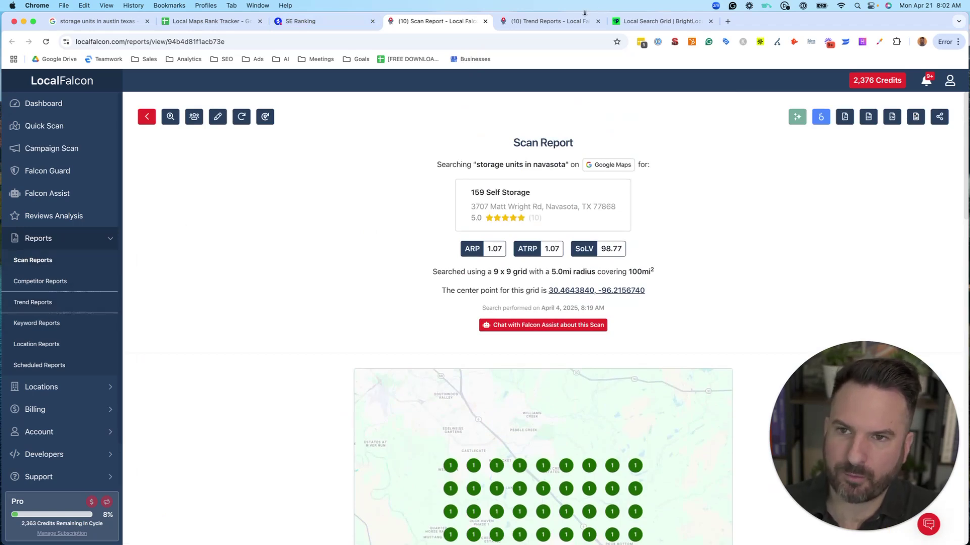
# Step: Open the 'rv storage in college station' trend report and read the ARP explanation
pyautogui.click(553, 21)
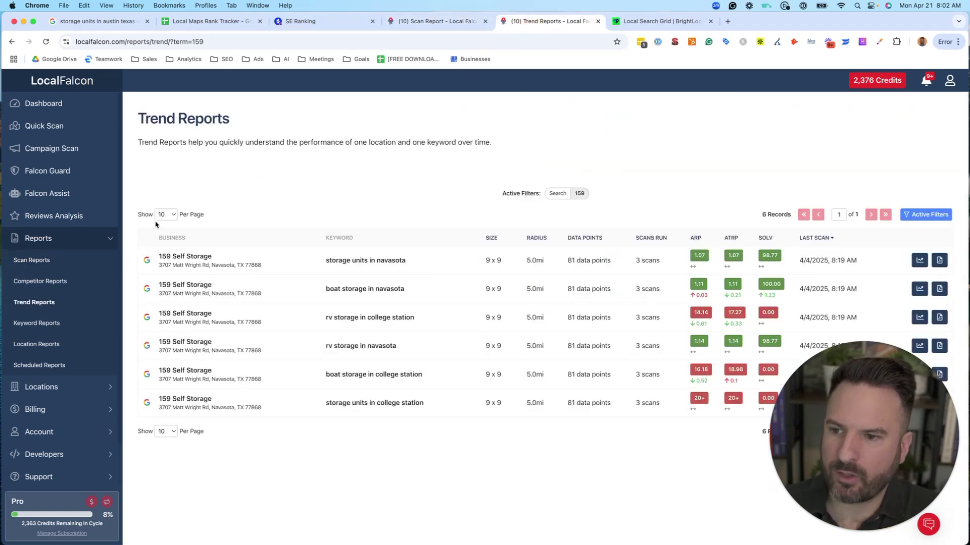
pyautogui.click(920, 318)
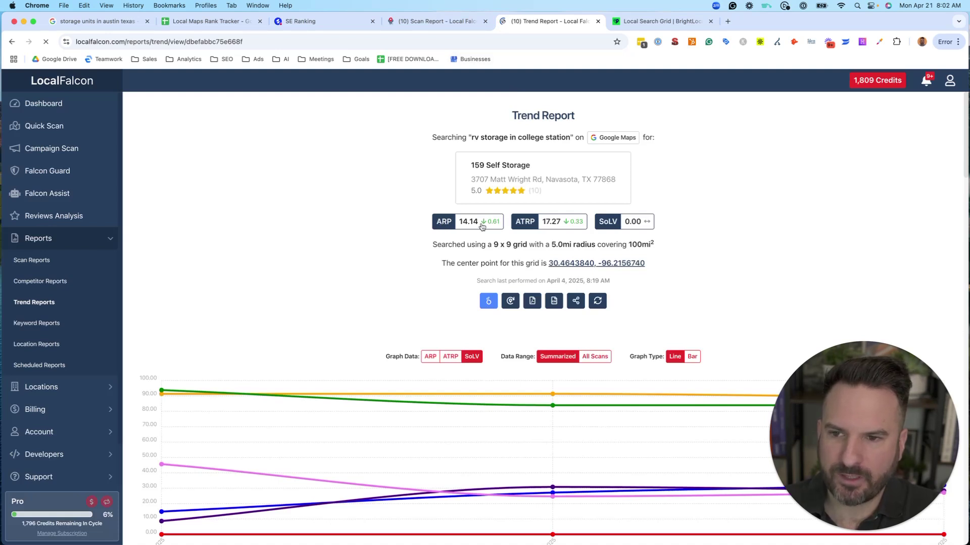
pyautogui.click(444, 221)
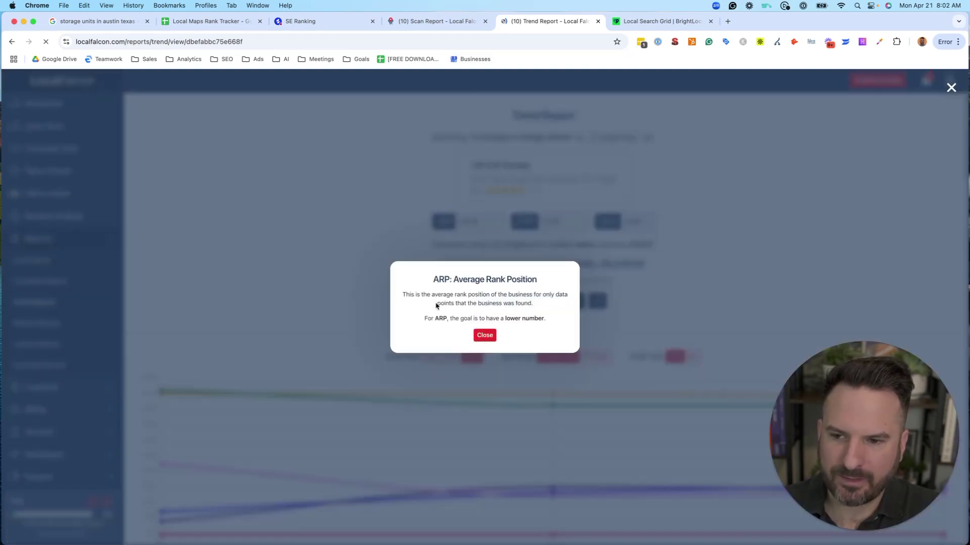
pyautogui.click(485, 335)
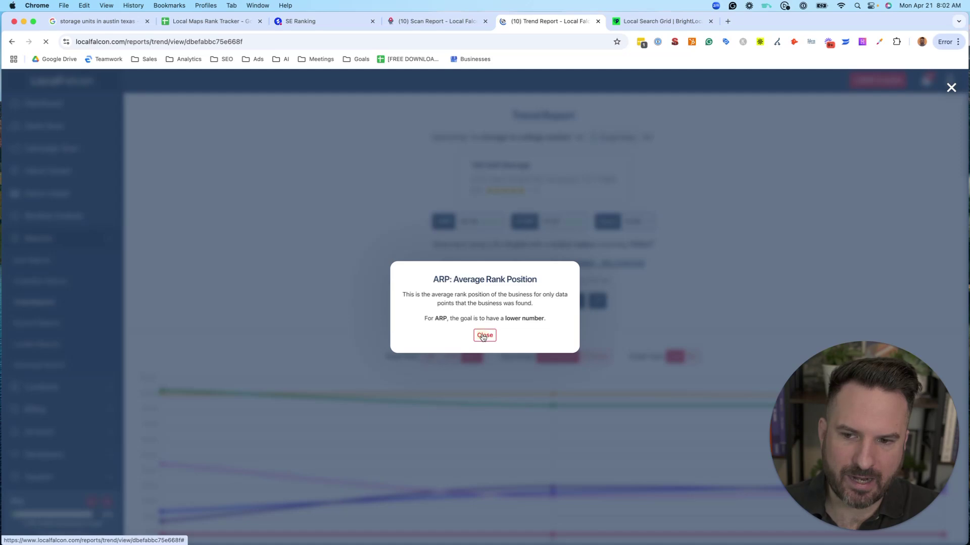
# Step: Play the trend map slideshow and pause it on the 2/4/2025, 8:20 AM scan
pyautogui.scroll(-5, 480, 234)
pyautogui.scroll(-6, 480, 234)
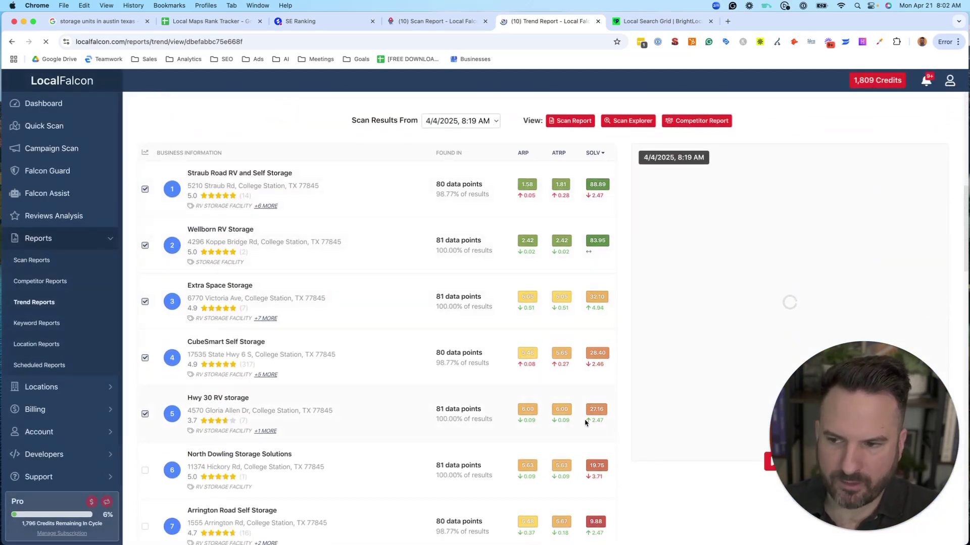
pyautogui.scroll(-3, 531, 406)
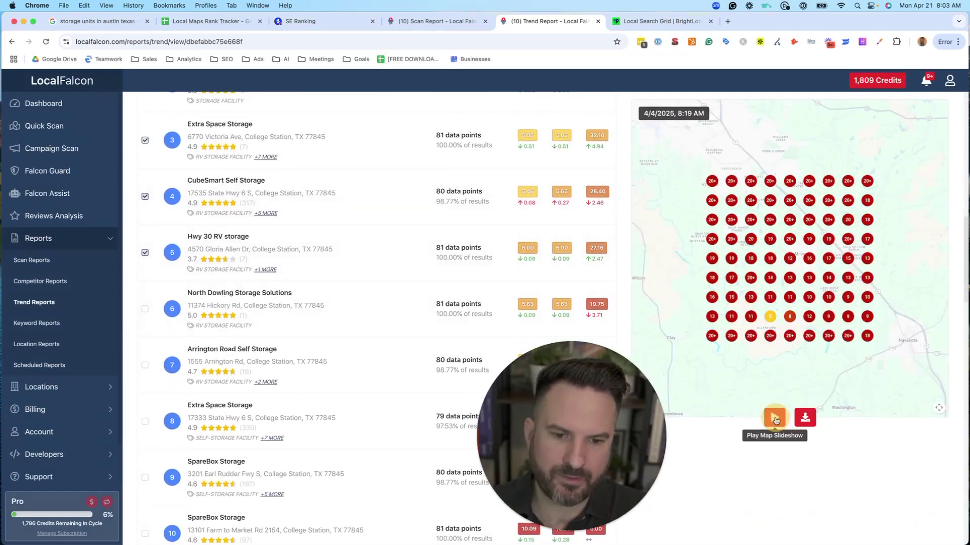
pyautogui.click(774, 417)
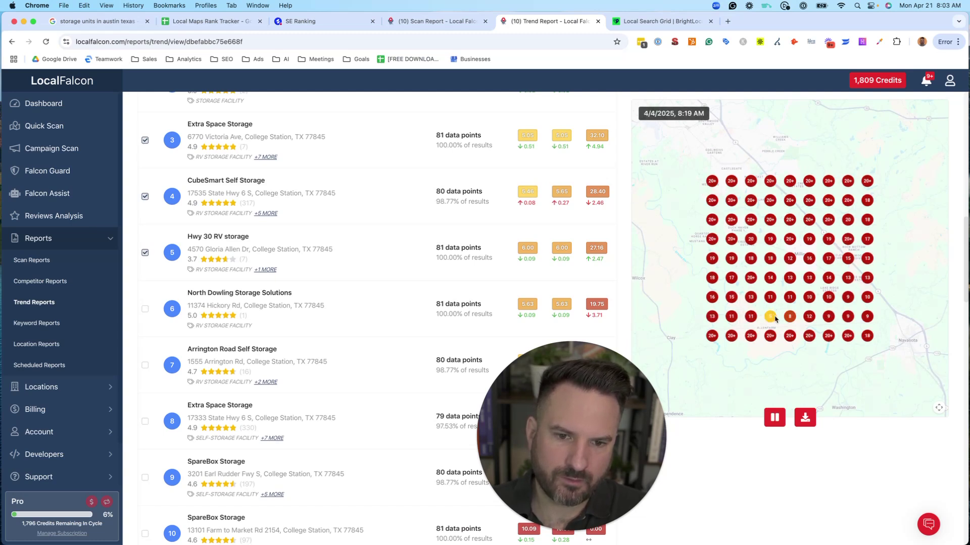
pyautogui.click(775, 418)
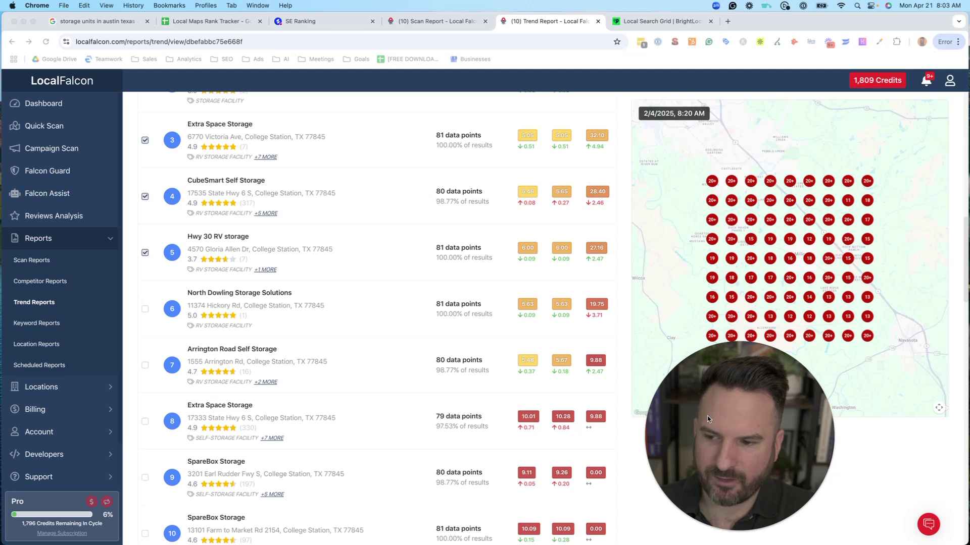
# Step: Return to Local Falcon's 'storage units in navasota' scan report and review its 9×9 rank grid
pyautogui.scroll(-3, 427, 382)
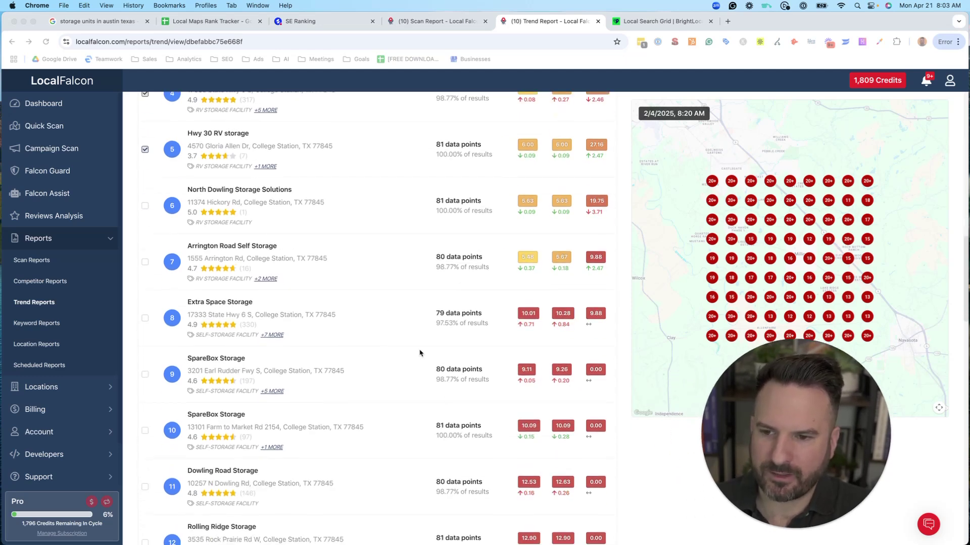
pyautogui.scroll(15, 419, 353)
pyautogui.click(434, 21)
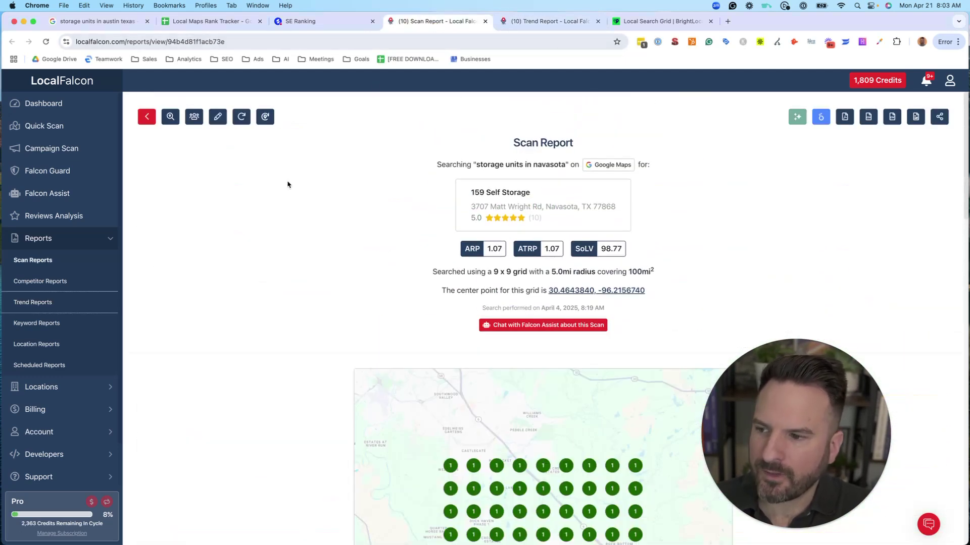
pyautogui.scroll(-3, 336, 255)
pyautogui.scroll(3, 866, 154)
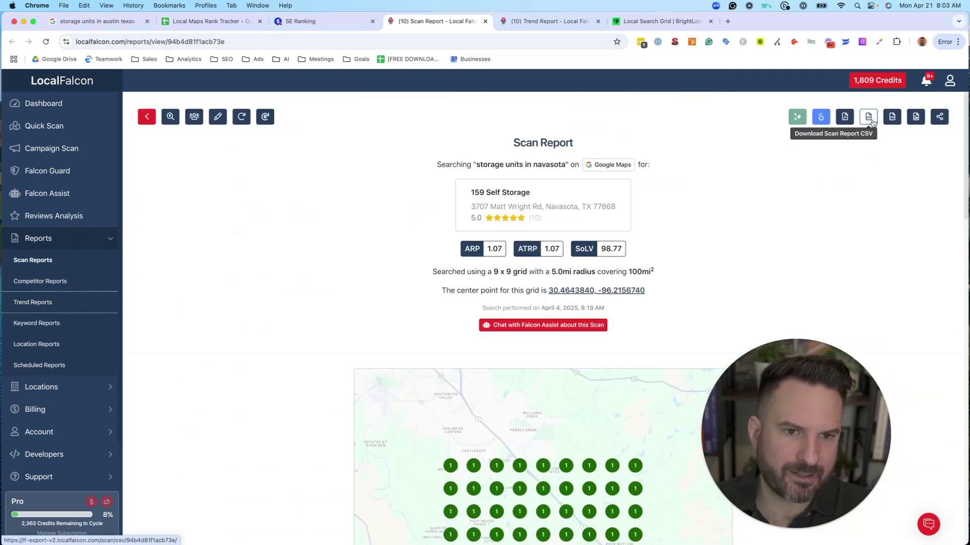
pyautogui.scroll(-5, 480, 353)
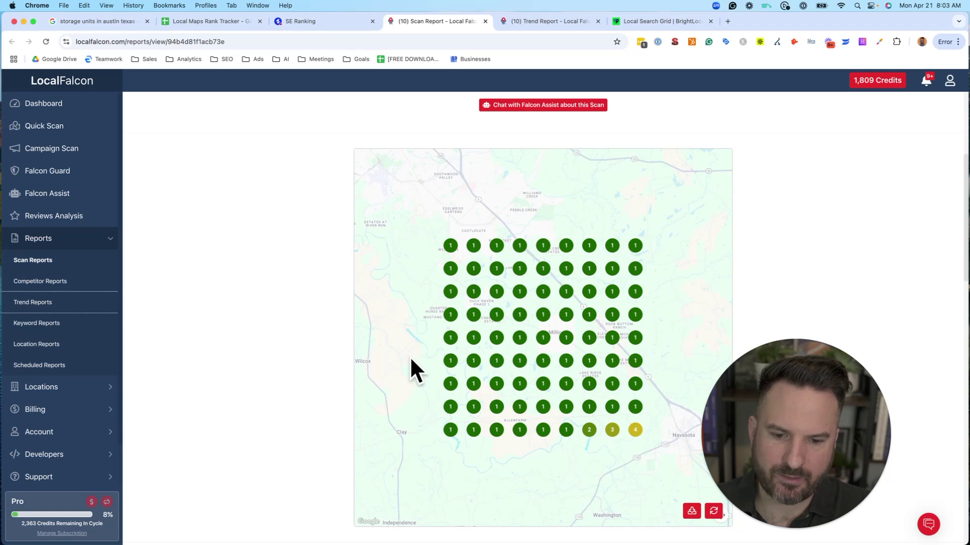
pyautogui.scroll(5, 889, 217)
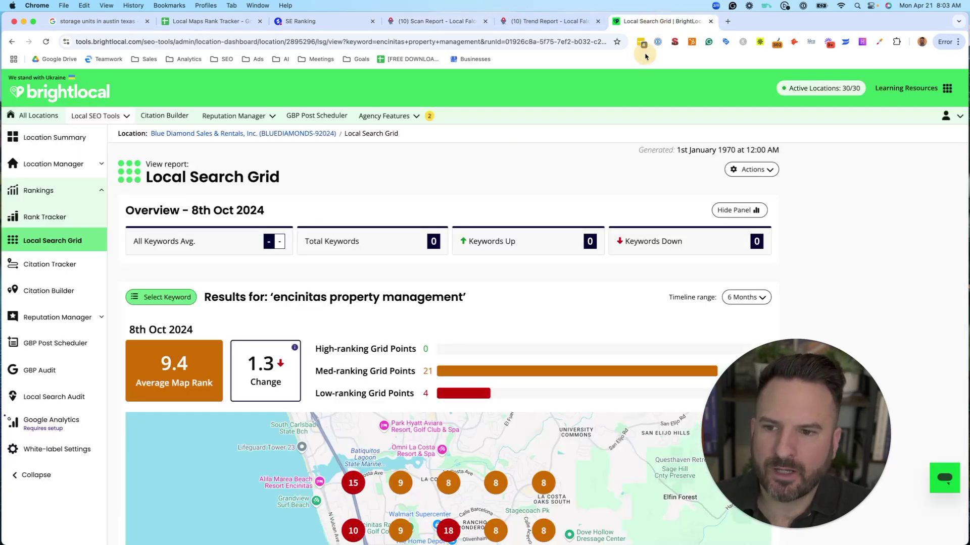
# Step: Bring BrightLocal's 'encinitas property management' competitors table, led by BNF Property Management, into view
pyautogui.click(654, 21)
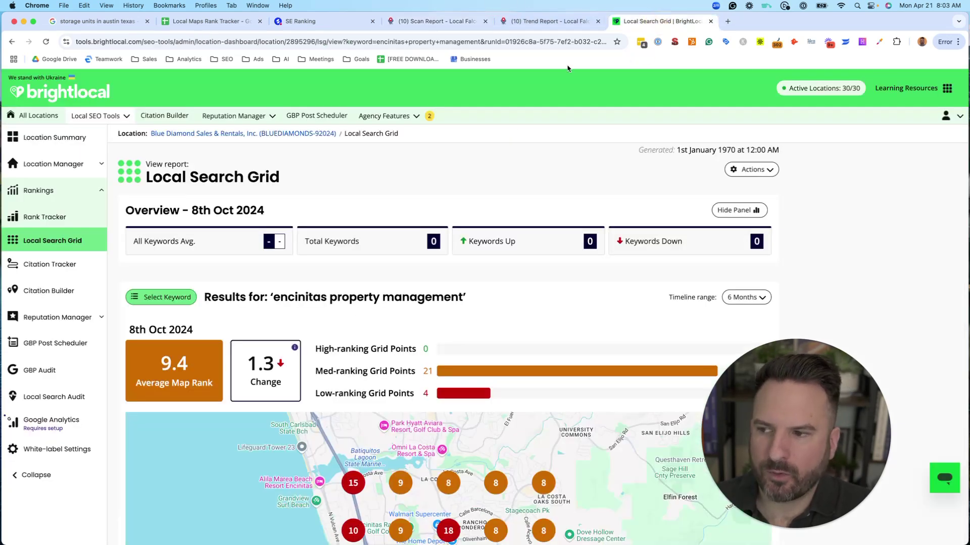
pyautogui.scroll(-4, 581, 268)
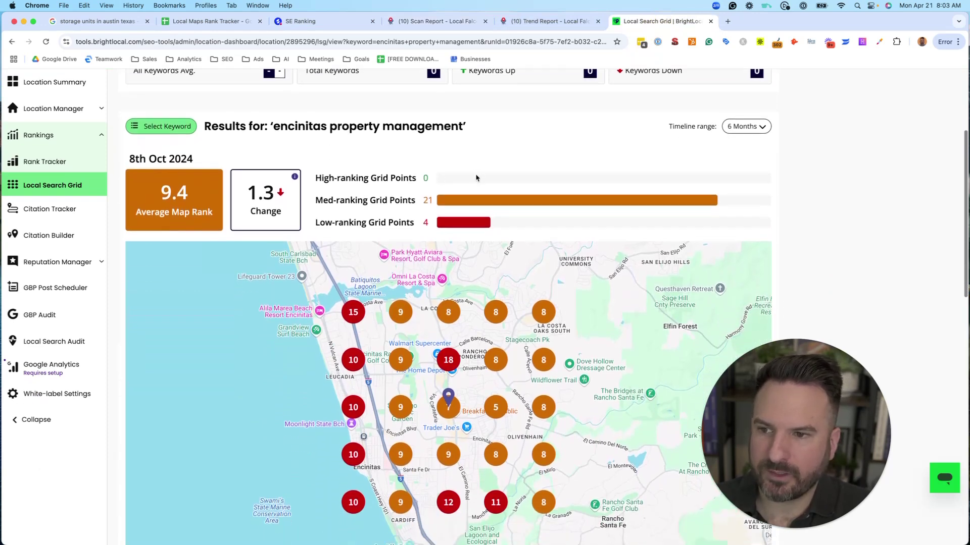
pyautogui.scroll(-3, 475, 178)
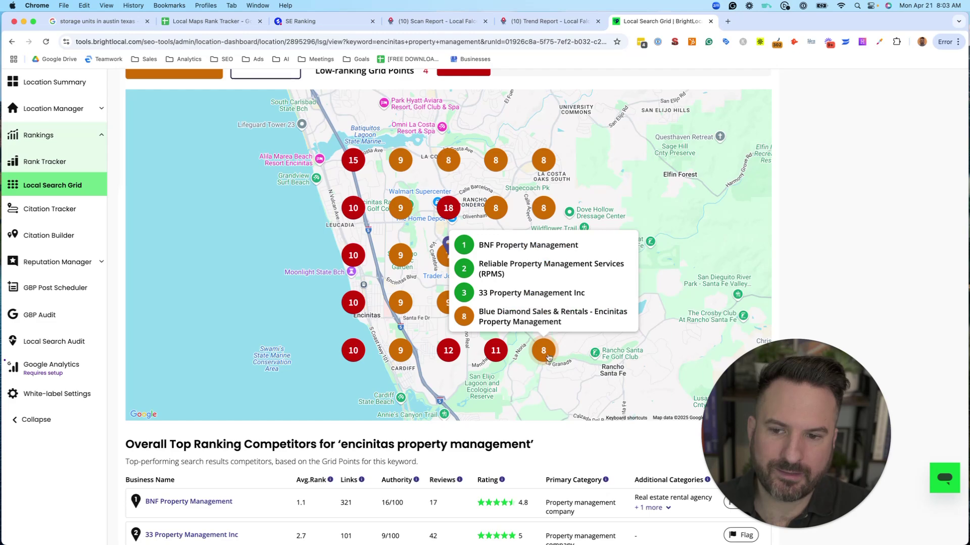
pyautogui.moveTo(457, 354)
pyautogui.scroll(-5, 457, 354)
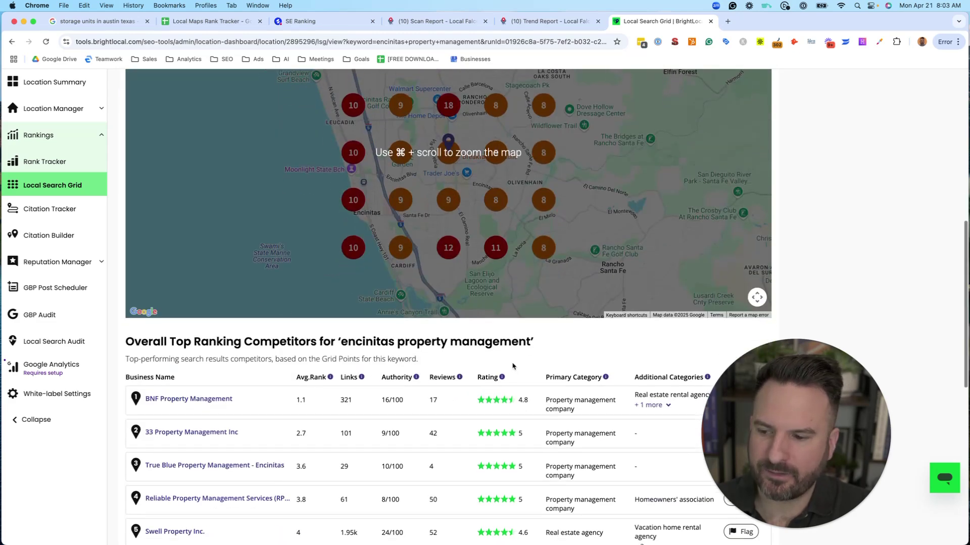
pyautogui.scroll(2, 493, 308)
pyautogui.scroll(-6, 288, 255)
pyautogui.scroll(2, 177, 232)
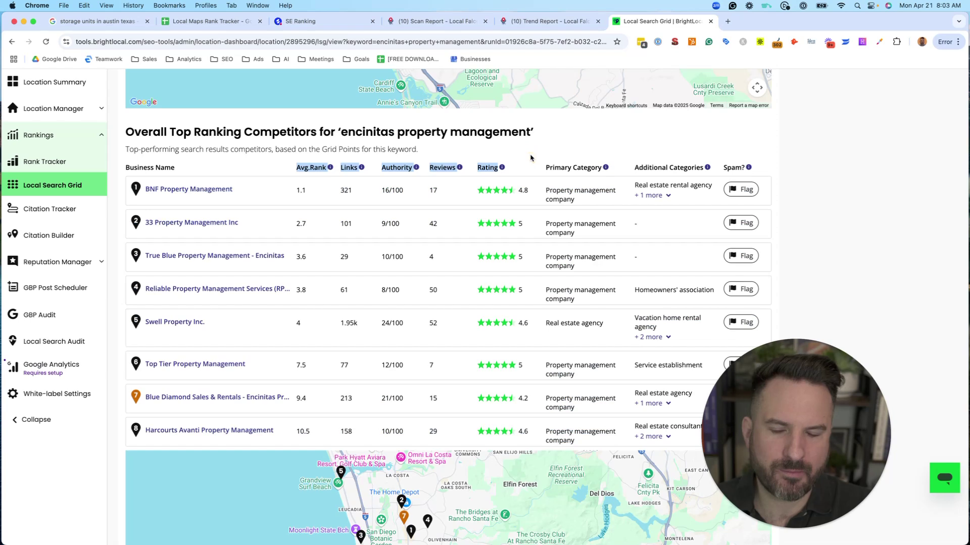
# Step: Highlight Blue Diamond's 4.2 rating and 21/100 authority score in the competitors table
pyautogui.scroll(-1, 530, 159)
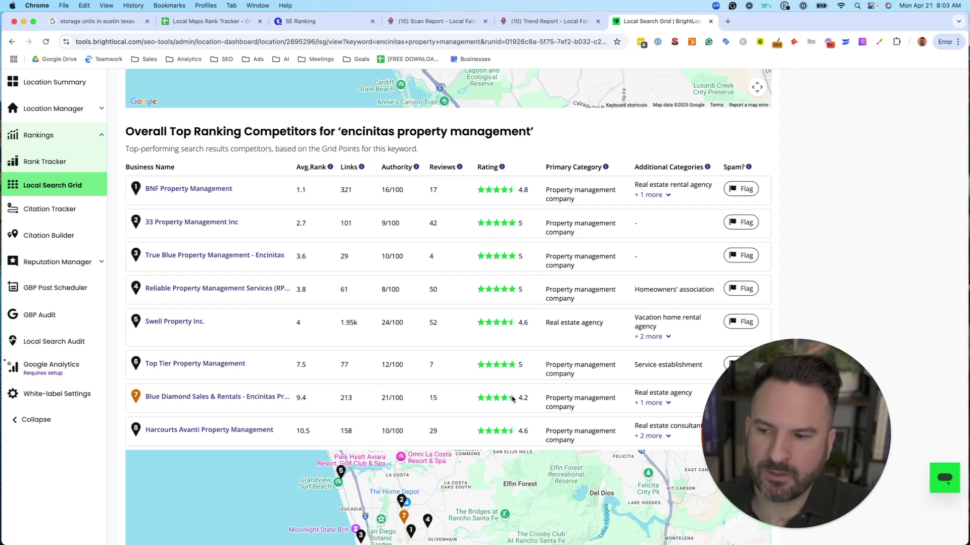
pyautogui.moveTo(519, 399); pyautogui.dragTo(529, 398)
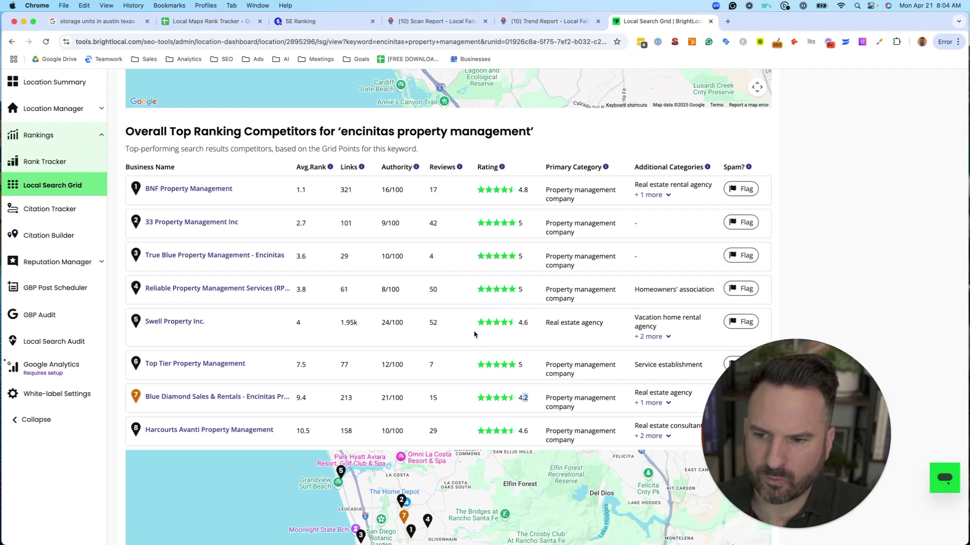
pyautogui.moveTo(383, 397); pyautogui.dragTo(429, 400)
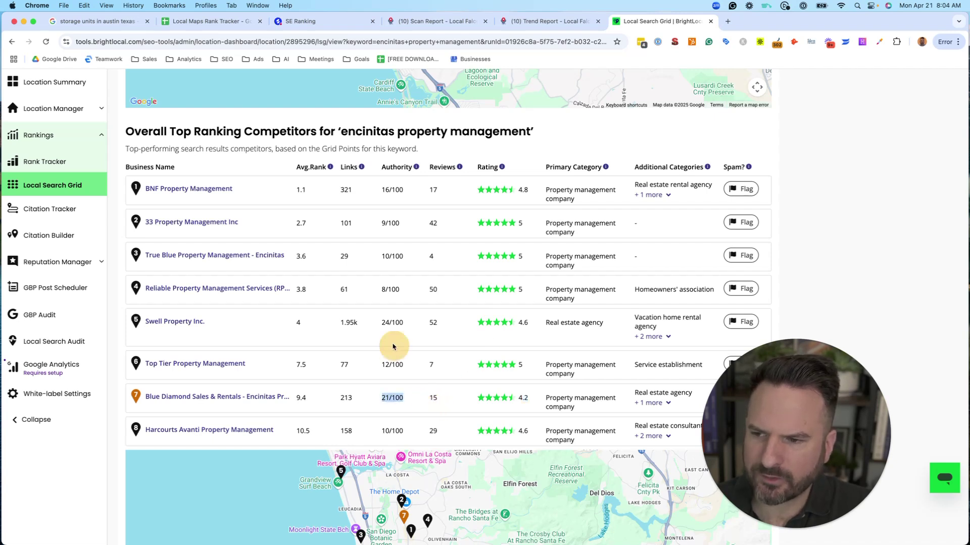
pyautogui.click(429, 223)
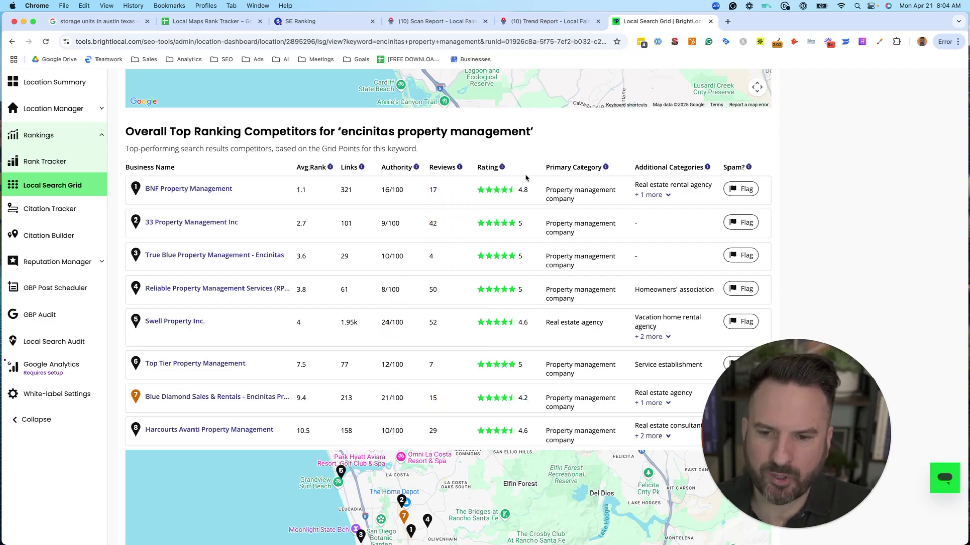
# Step: Scroll through the BrightLocal report, then switch to the Local Falcon rv storage trend report
pyautogui.scroll(10, 278, 182)
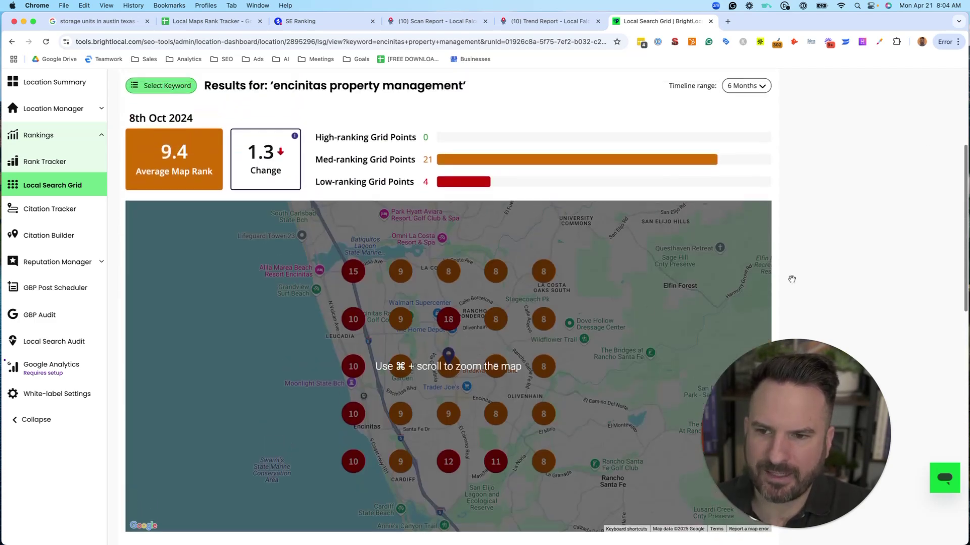
pyautogui.scroll(2, 833, 190)
pyautogui.scroll(-3, 879, 199)
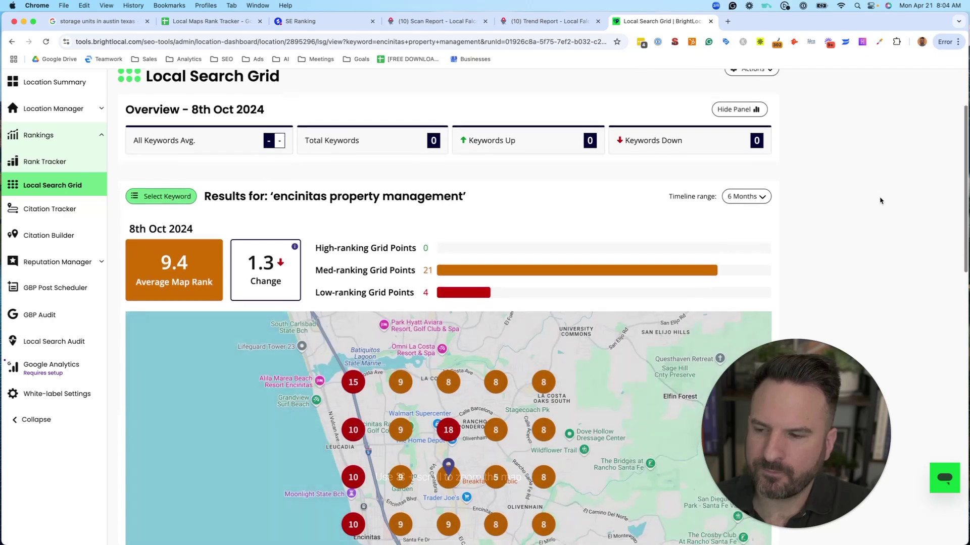
pyautogui.scroll(-15, 879, 201)
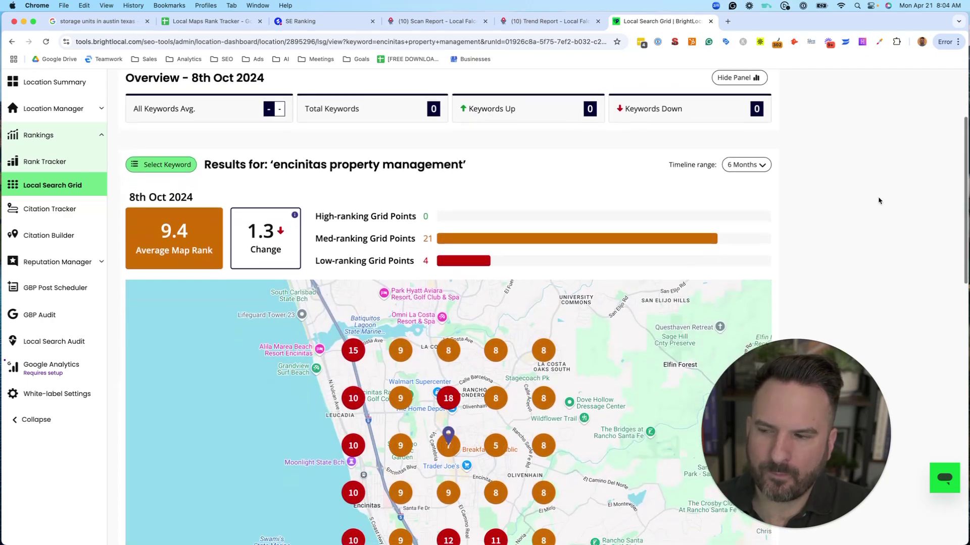
pyautogui.scroll(5, 469, 207)
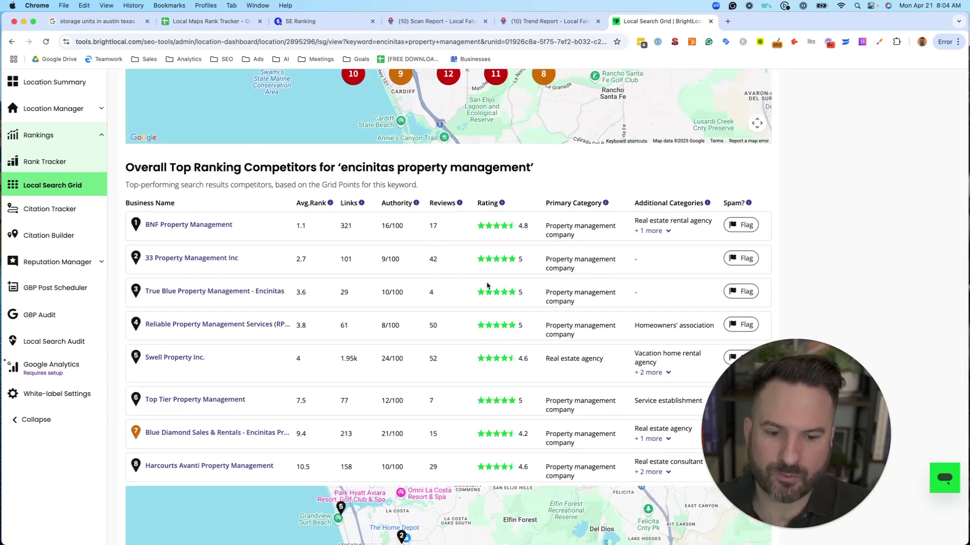
pyautogui.scroll(-2, 487, 286)
pyautogui.click(548, 20)
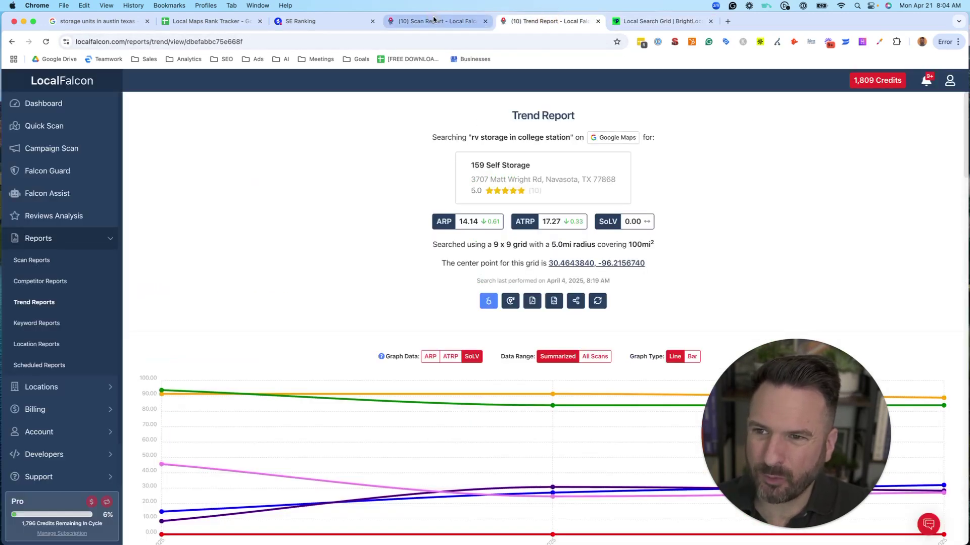
pyautogui.click(433, 21)
pyautogui.click(353, 21)
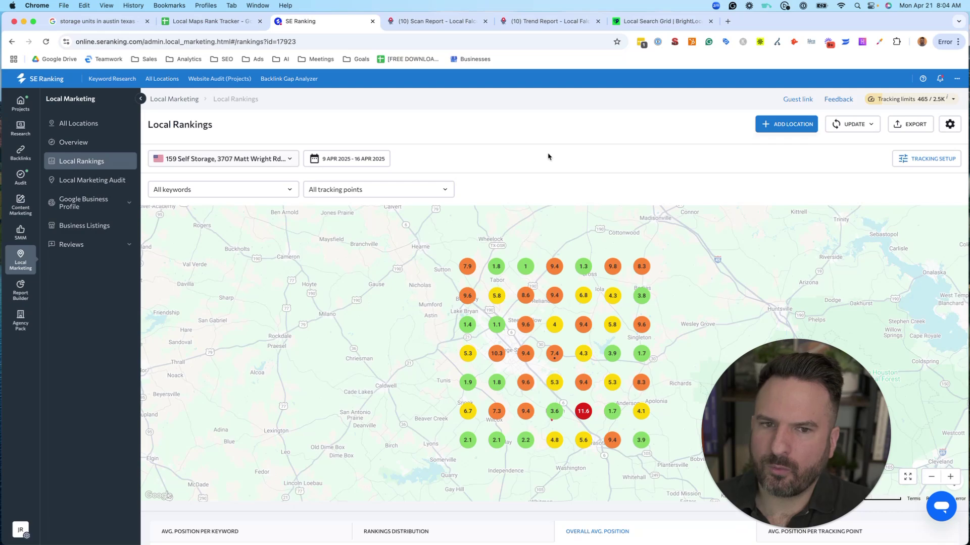
pyautogui.scroll(-3, 657, 169)
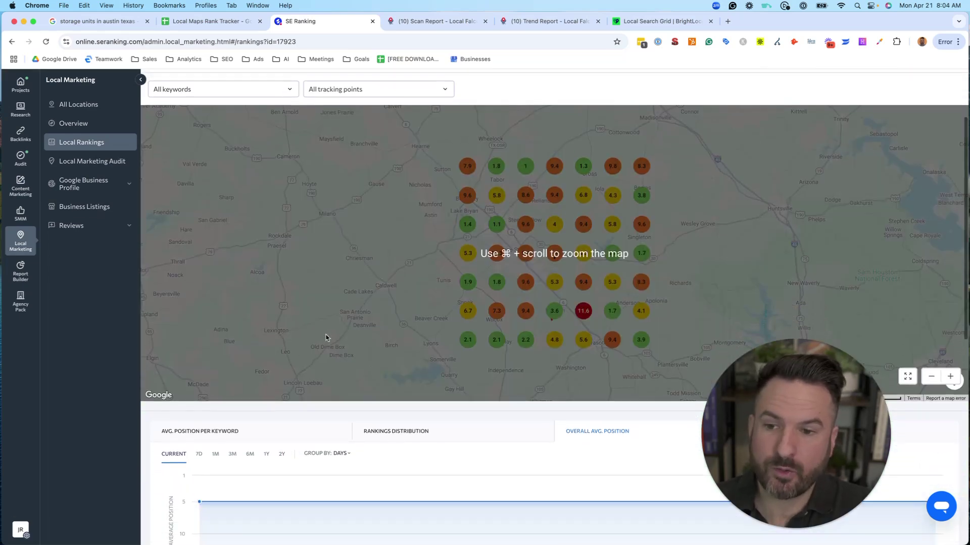
pyautogui.scroll(3, 326, 338)
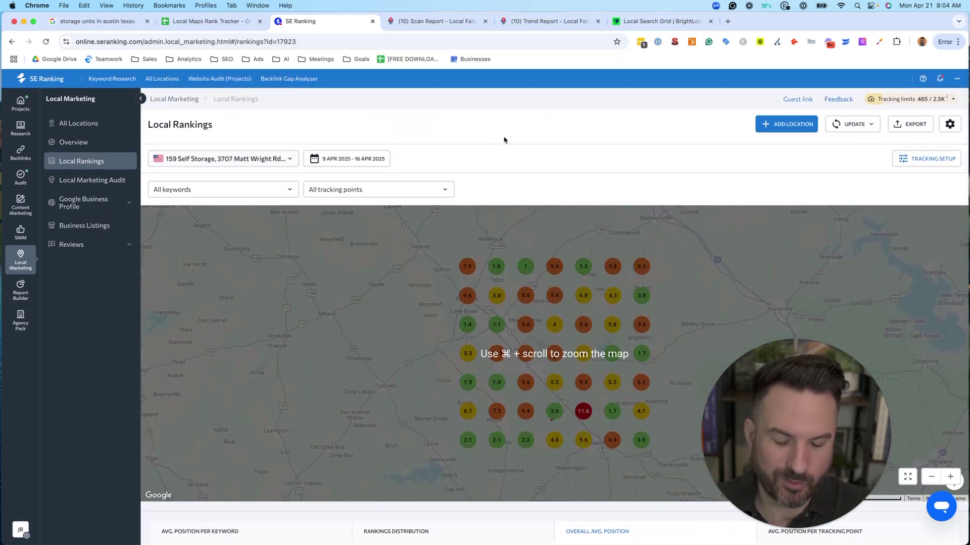
pyautogui.scroll(-2, 636, 104)
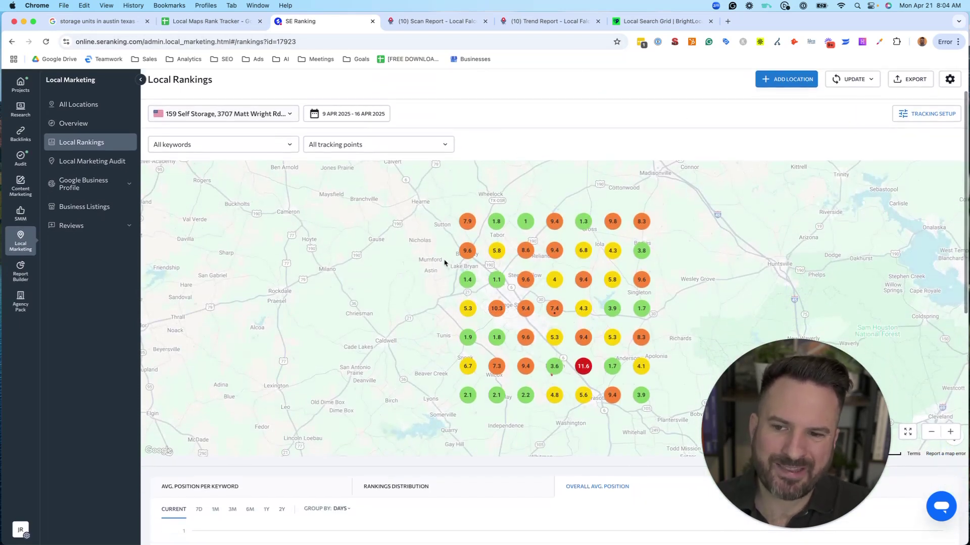
pyautogui.scroll(-3, 480, 501)
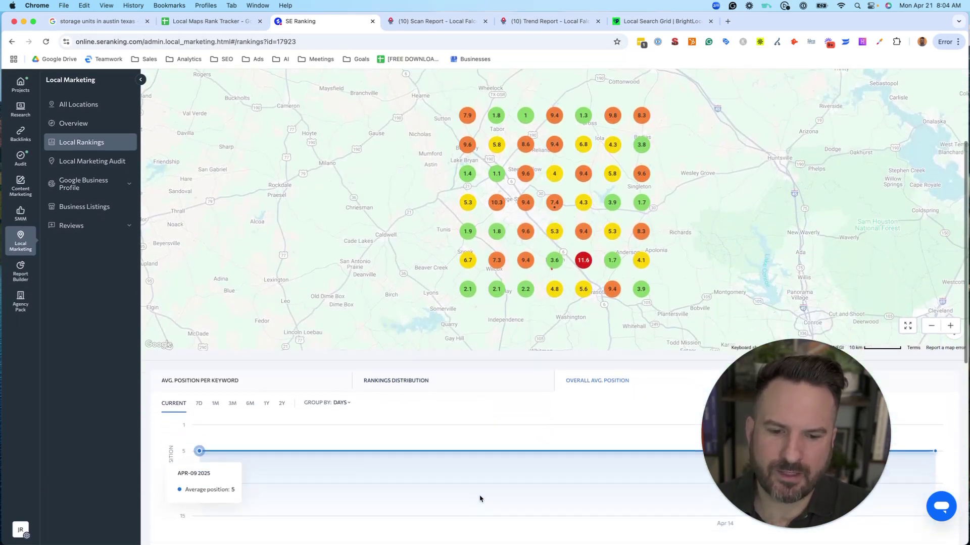
pyautogui.scroll(-1, 480, 499)
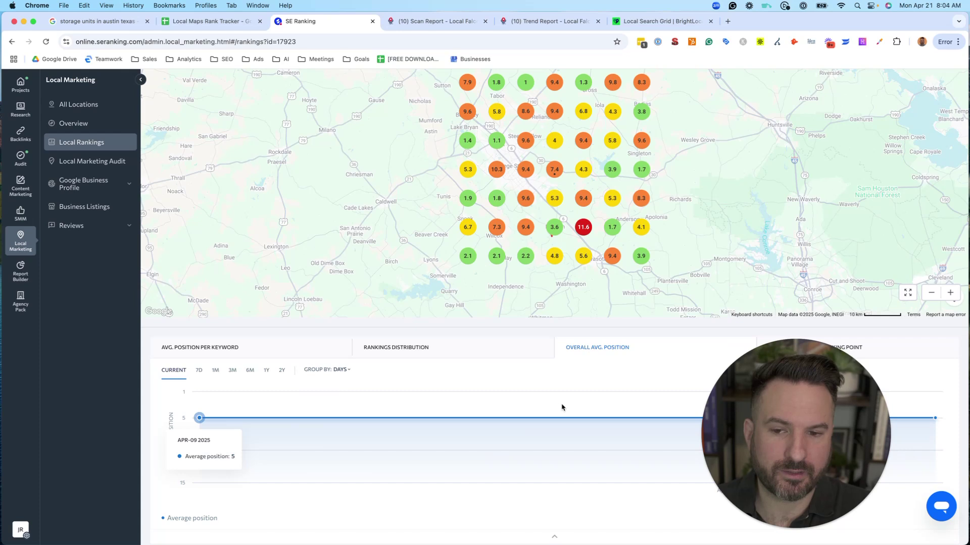
pyautogui.scroll(3, 562, 407)
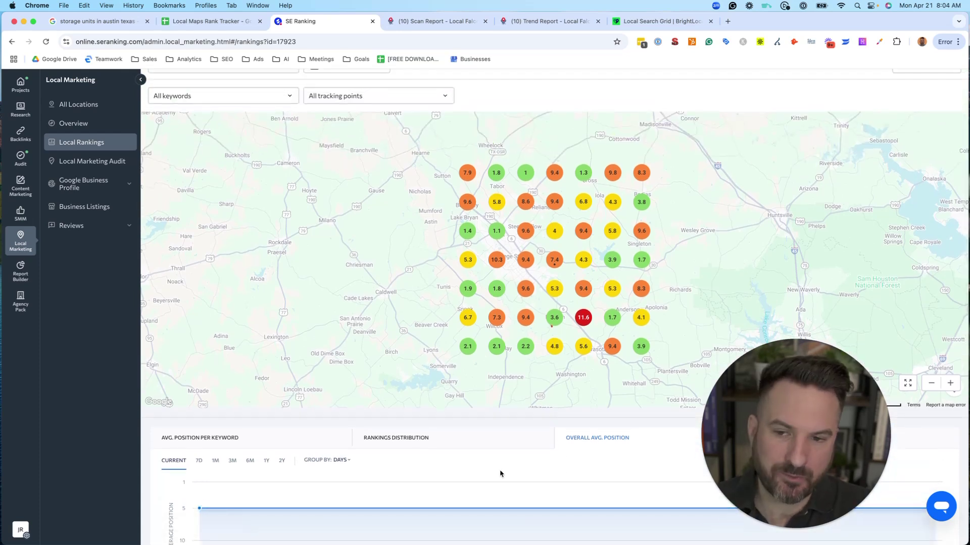
pyautogui.scroll(1, 500, 473)
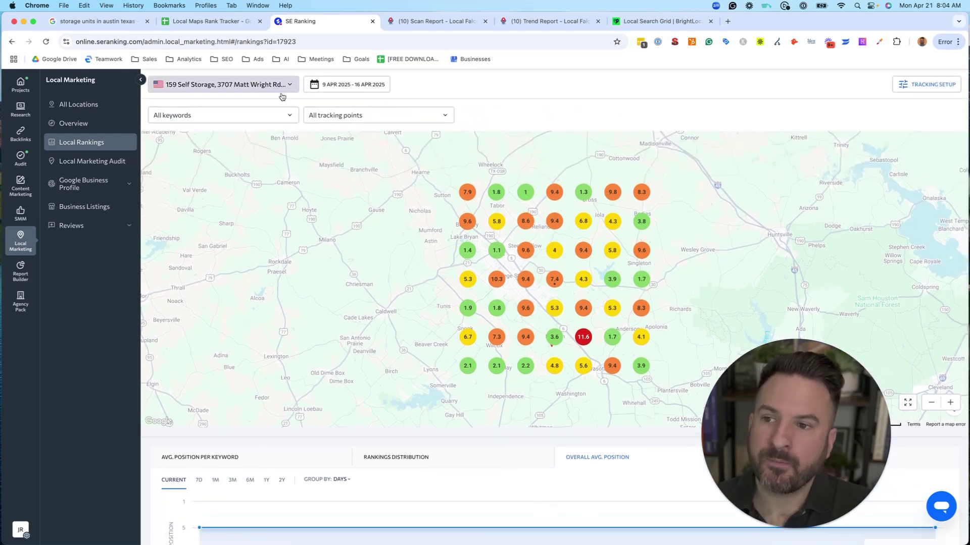
pyautogui.click(373, 116)
pyautogui.click(268, 115)
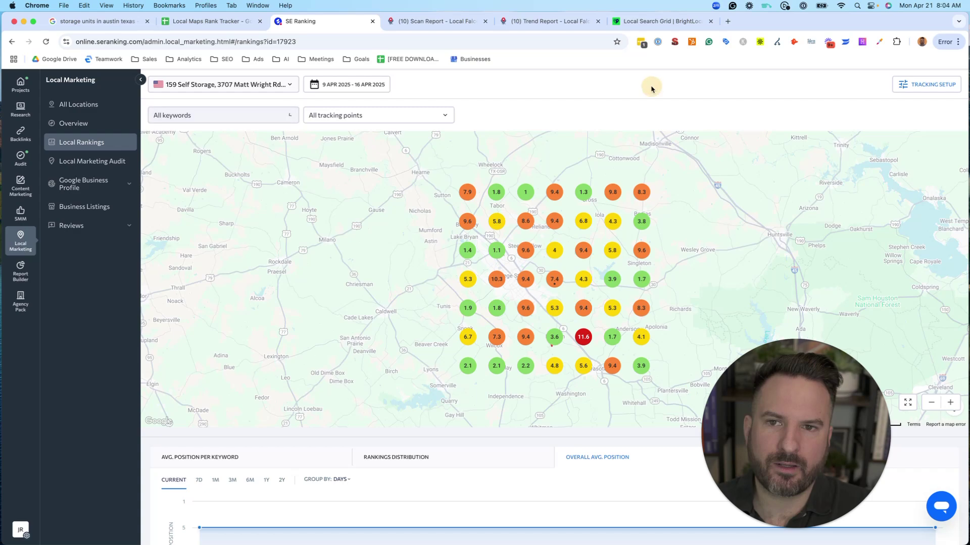
pyautogui.click(550, 27)
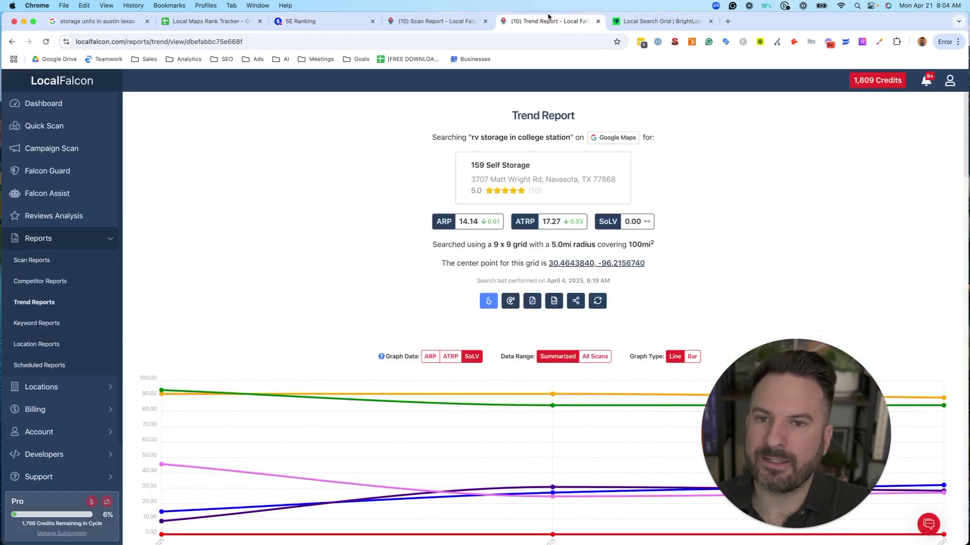
# Step: Revisit the top of BrightLocal's encinitas grid, then return to SE Ranking's 159 Self Storage map
pyautogui.click(629, 22)
pyautogui.scroll(15, 341, 93)
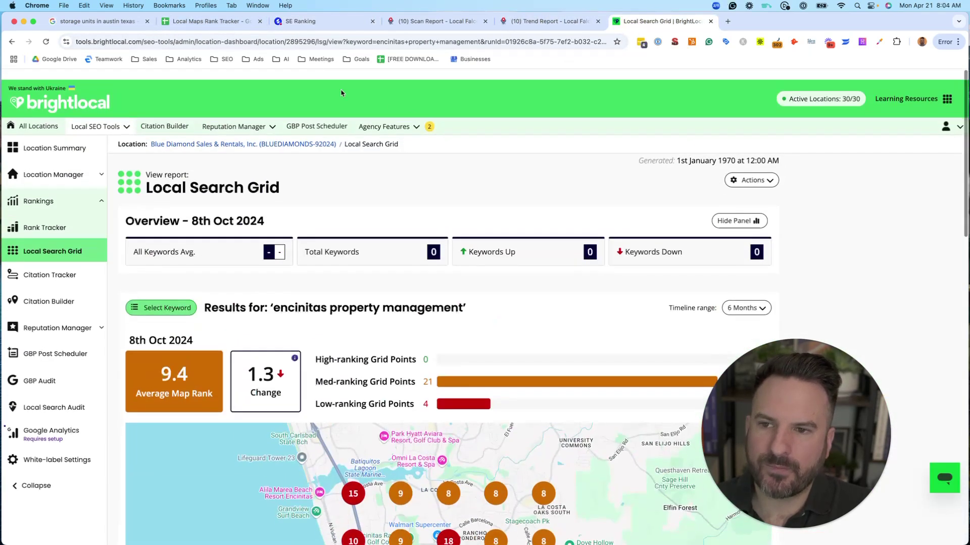
pyautogui.click(330, 21)
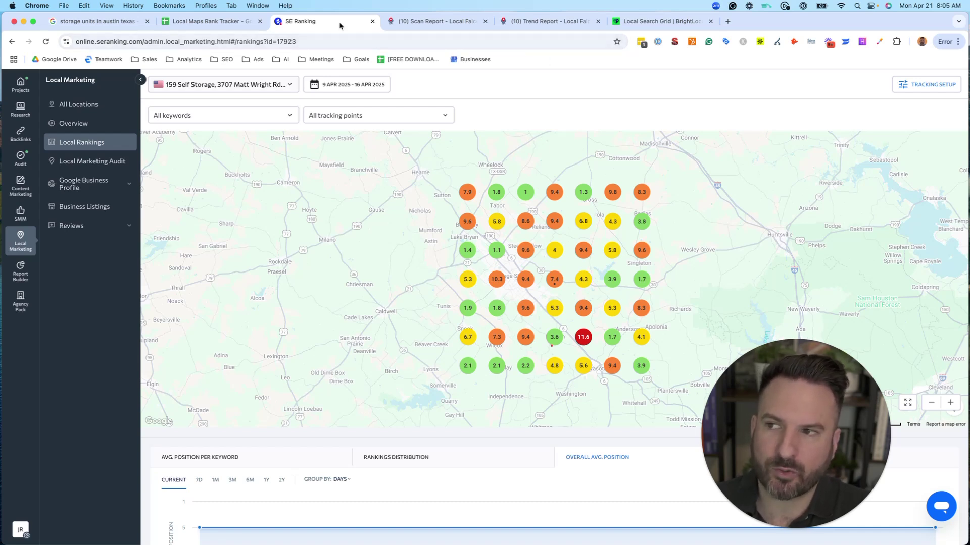
pyautogui.scroll(1, 610, 150)
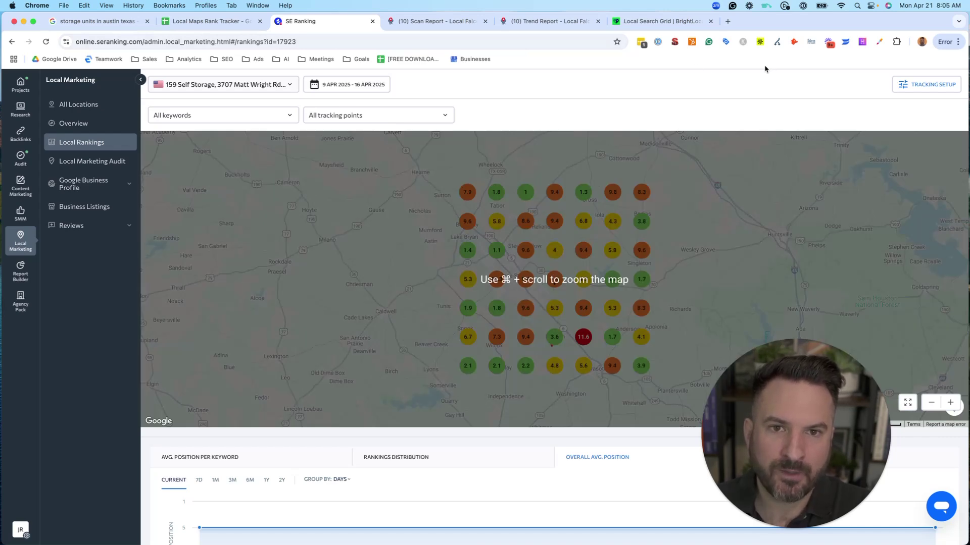